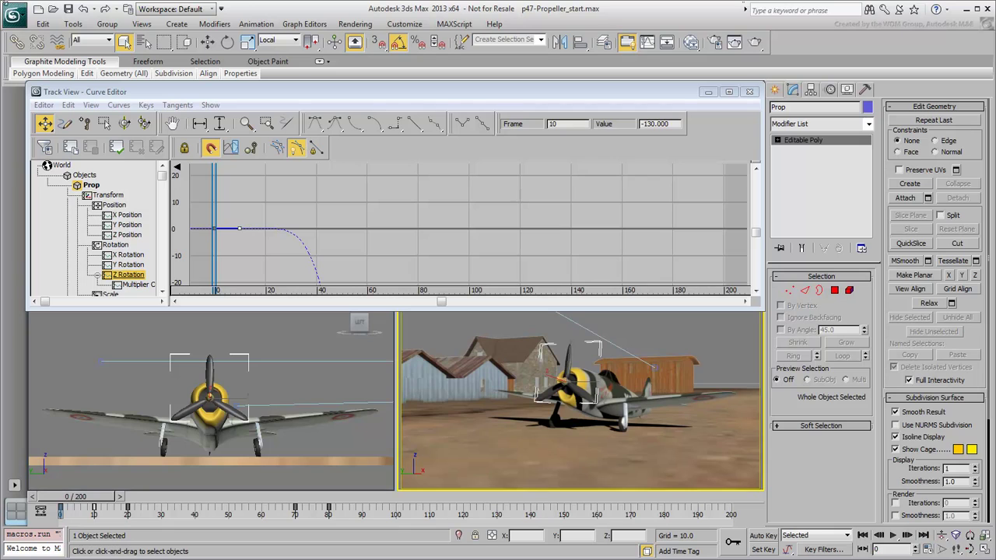
# Step: Open p47-Propeller_PropSpeed.max without saving changes to the current scene
pyautogui.click(55, 9)
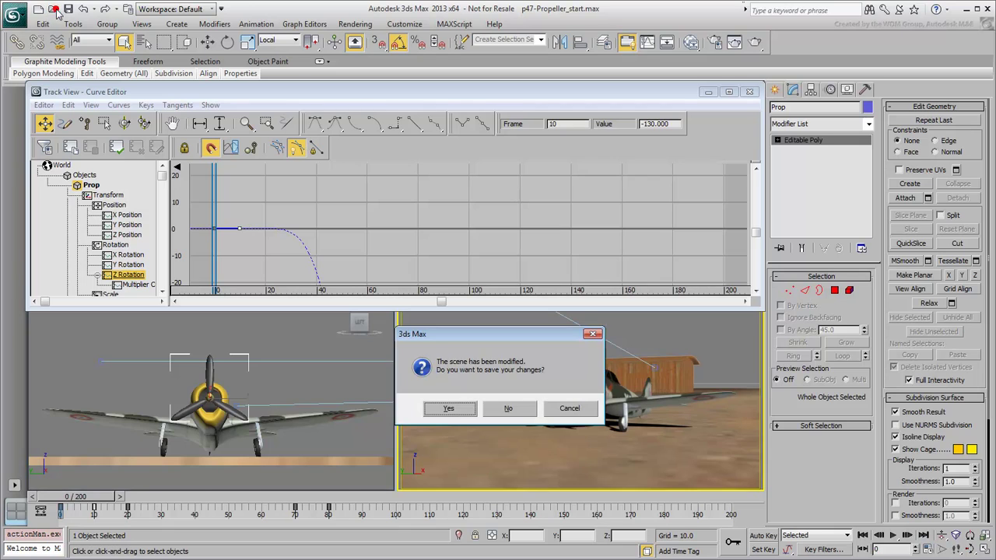
pyautogui.click(507, 408)
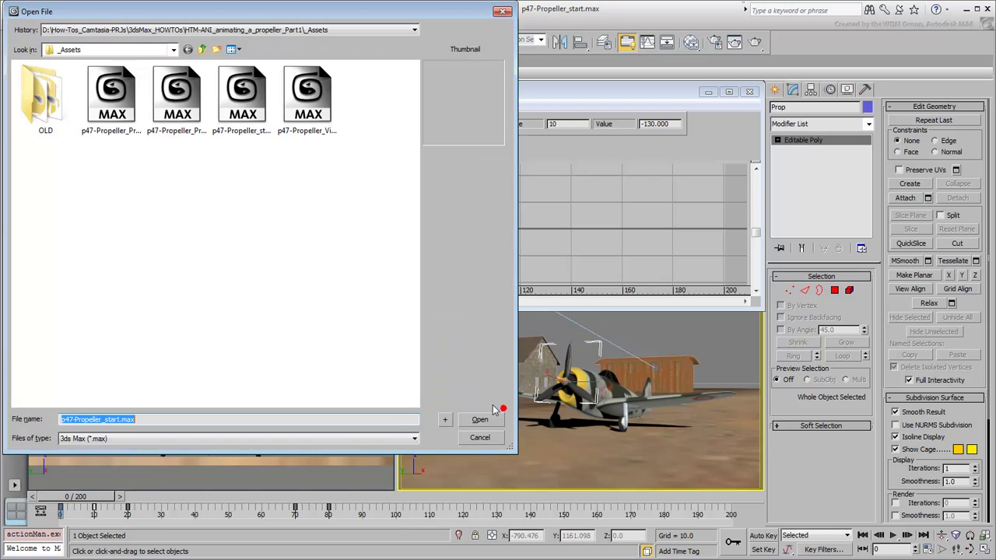
pyautogui.click(113, 109)
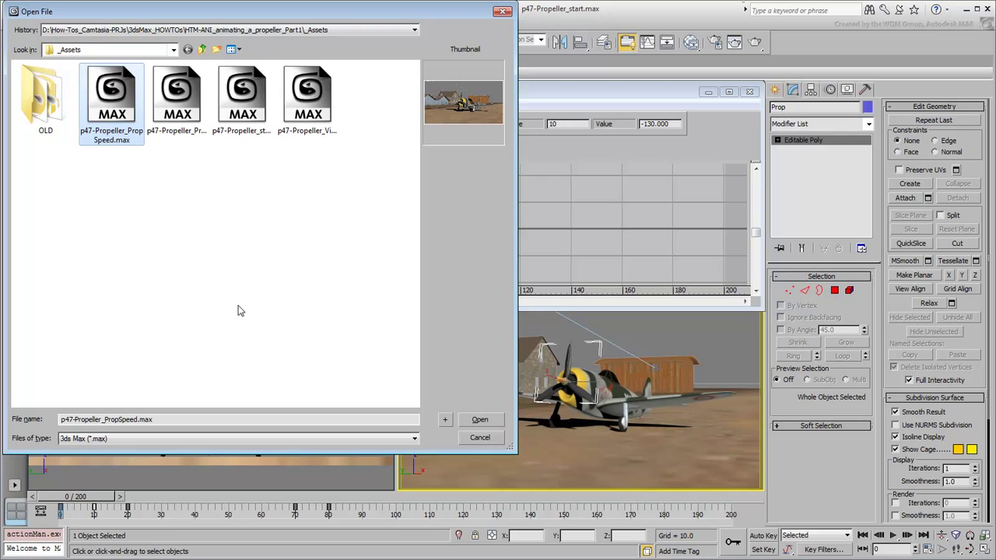
pyautogui.click(480, 419)
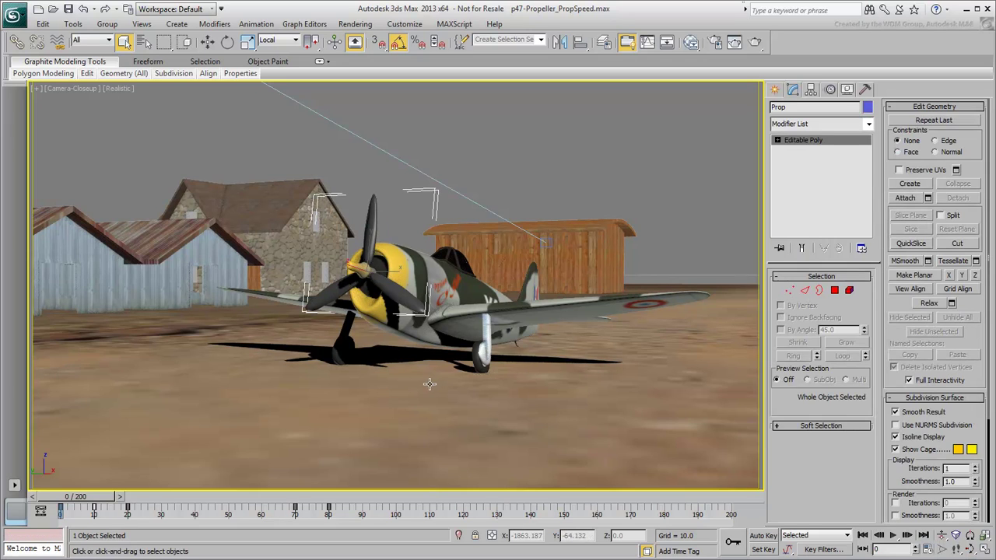
# Step: Play and stop the propeller spin, return to frame 0, and restore the four-viewport layout
pyautogui.click(894, 535)
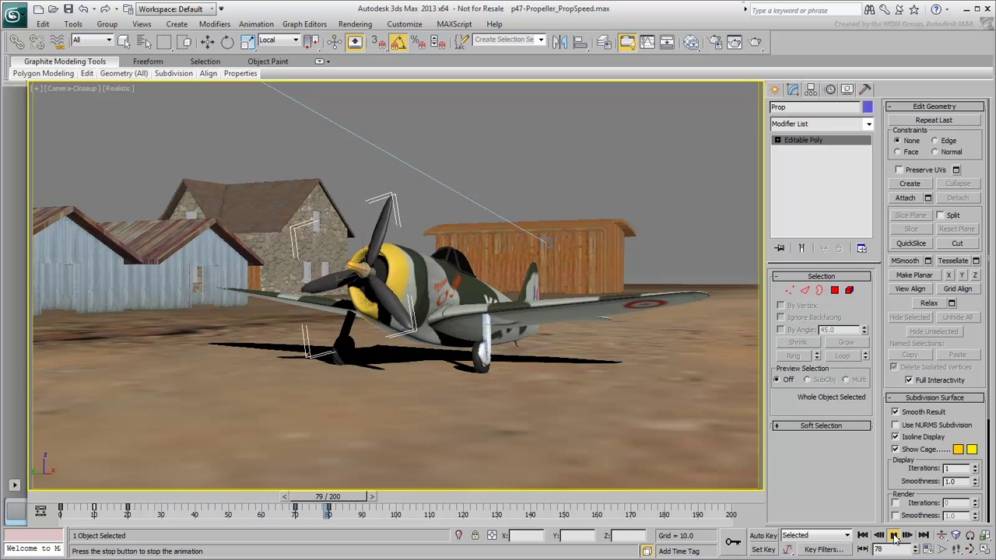
pyautogui.click(894, 535)
pyautogui.click(864, 535)
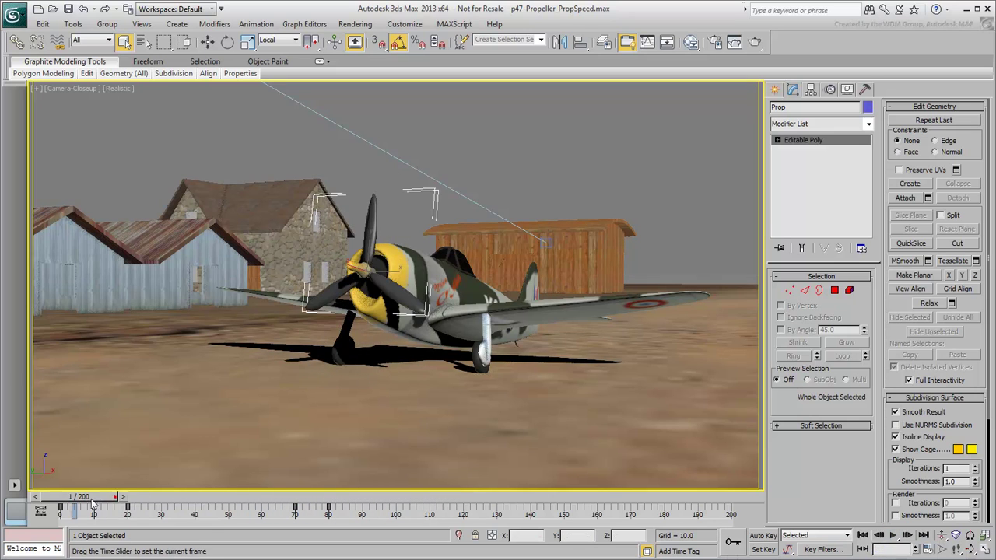
pyautogui.hotkey('alt', 'w')
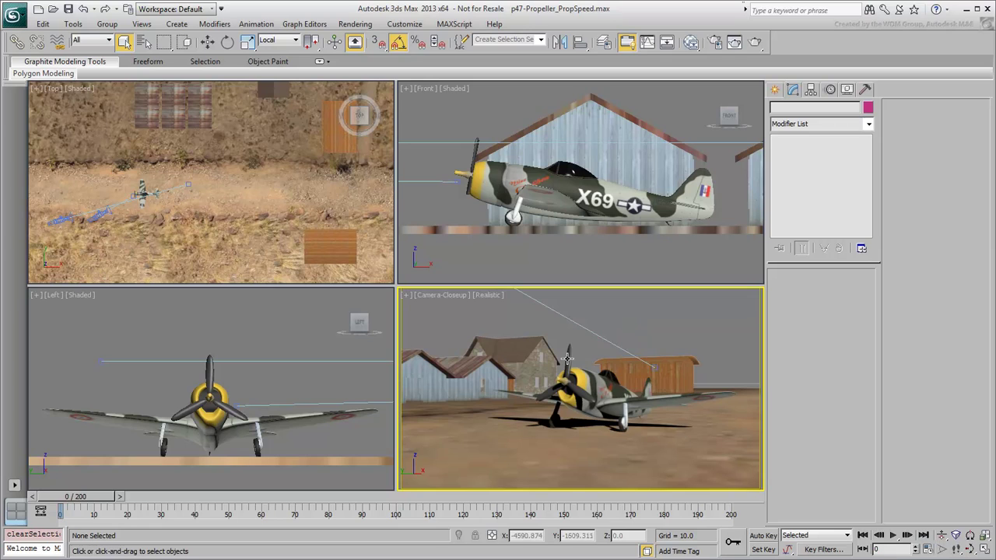
# Step: Isolate the propeller in a maximized Camera-Closeup view and render frame 0
pyautogui.rightClick(569, 358)
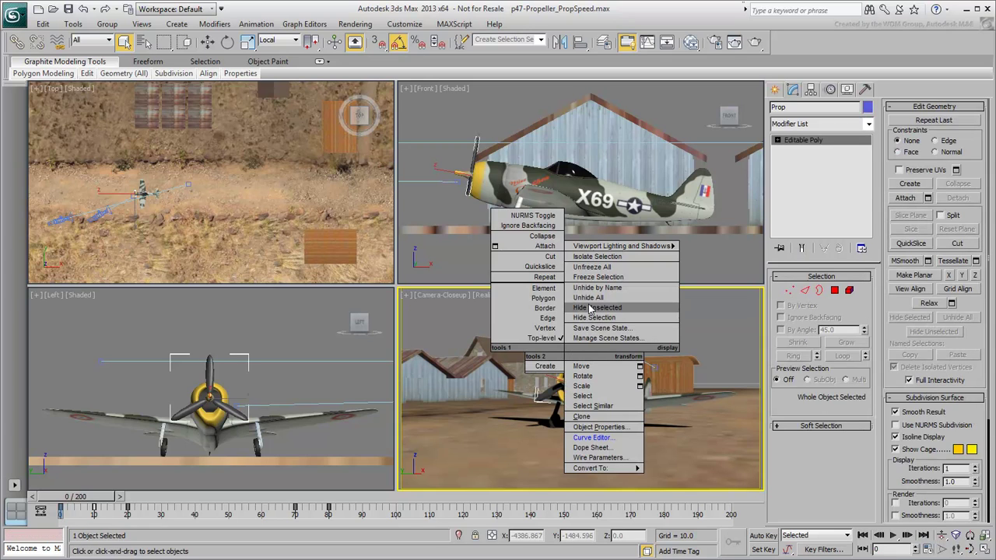
pyautogui.click(595, 256)
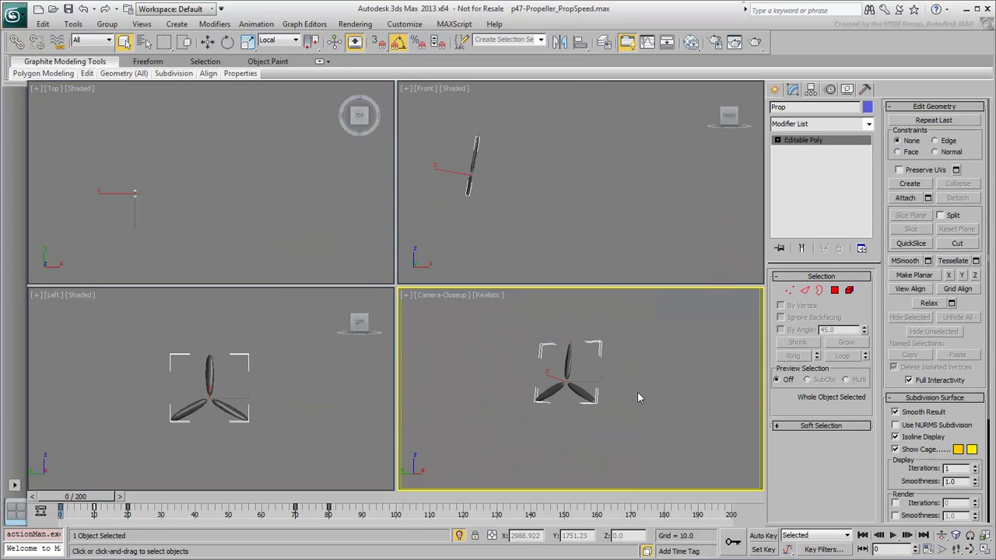
pyautogui.hotkey('alt', 'w')
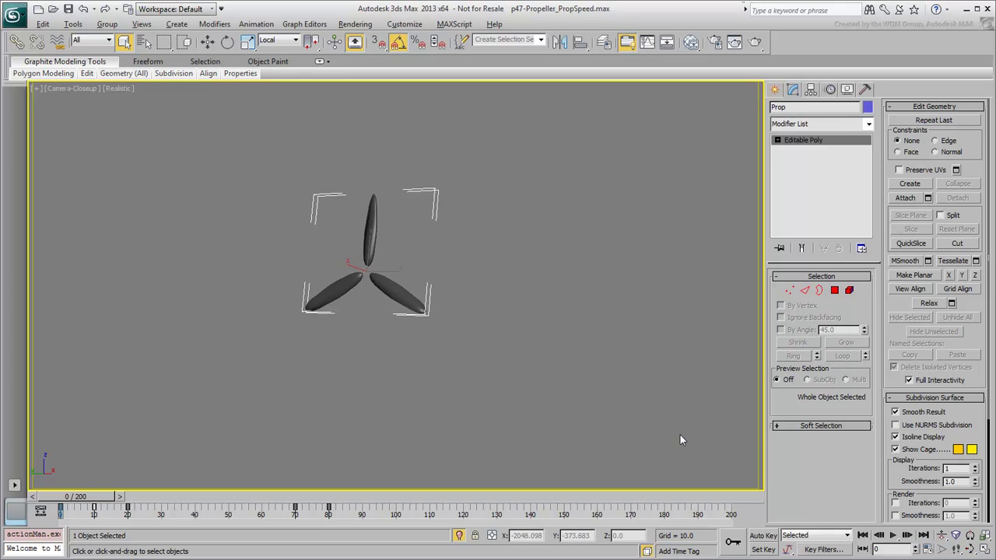
pyautogui.click(753, 42)
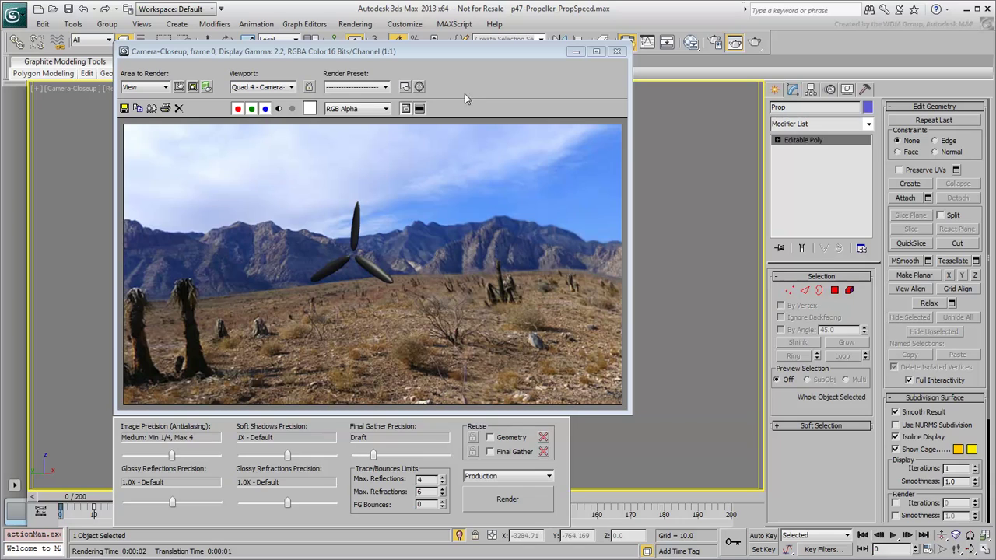
# Step: Turn off the desert environment map, set a white (255) background, and re-render
pyautogui.click(419, 88)
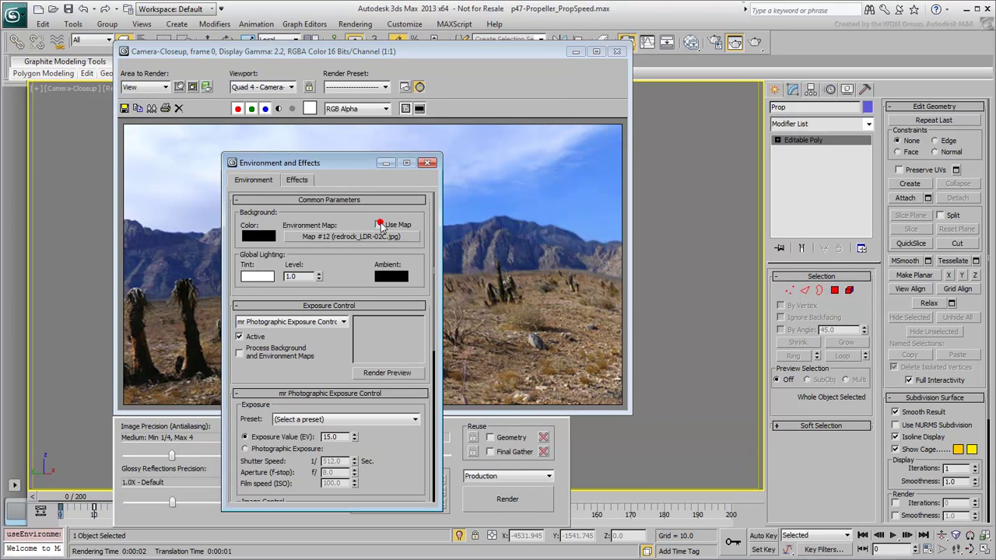
pyautogui.click(379, 225)
pyautogui.click(257, 236)
pyautogui.click(355, 102)
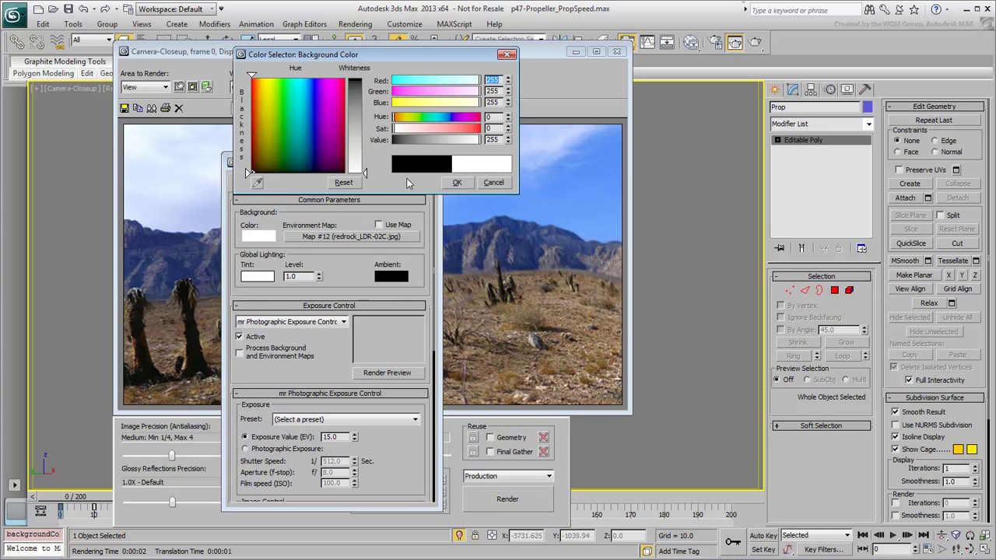
pyautogui.click(457, 182)
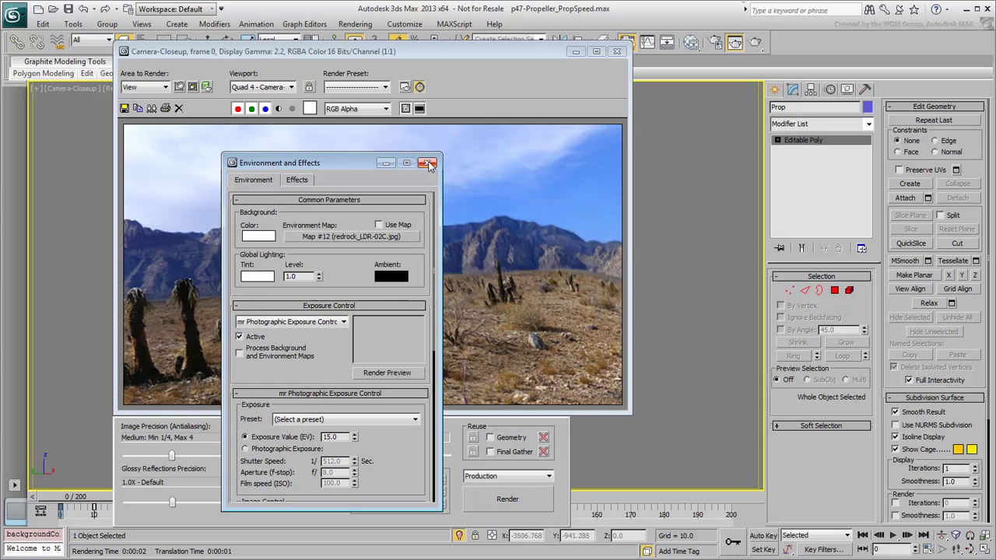
pyautogui.click(428, 164)
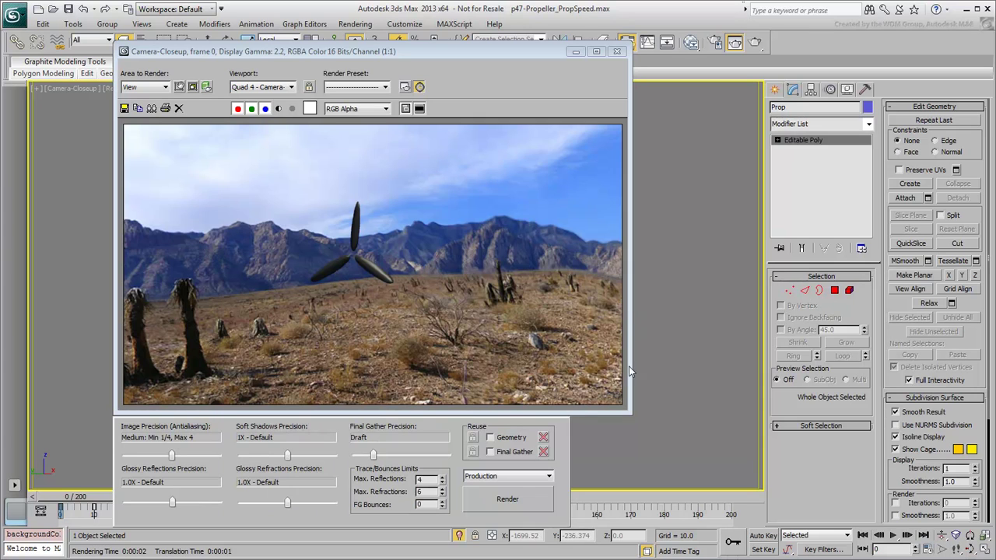
pyautogui.click(510, 499)
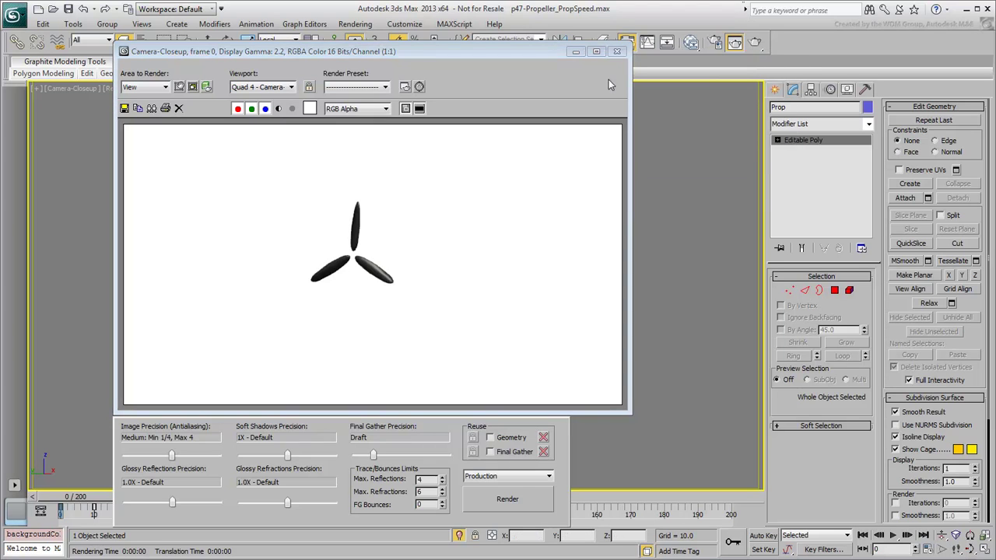
# Step: Switch the close-up view to Perspective, zoom in on the propeller, and render it
pyautogui.click(617, 51)
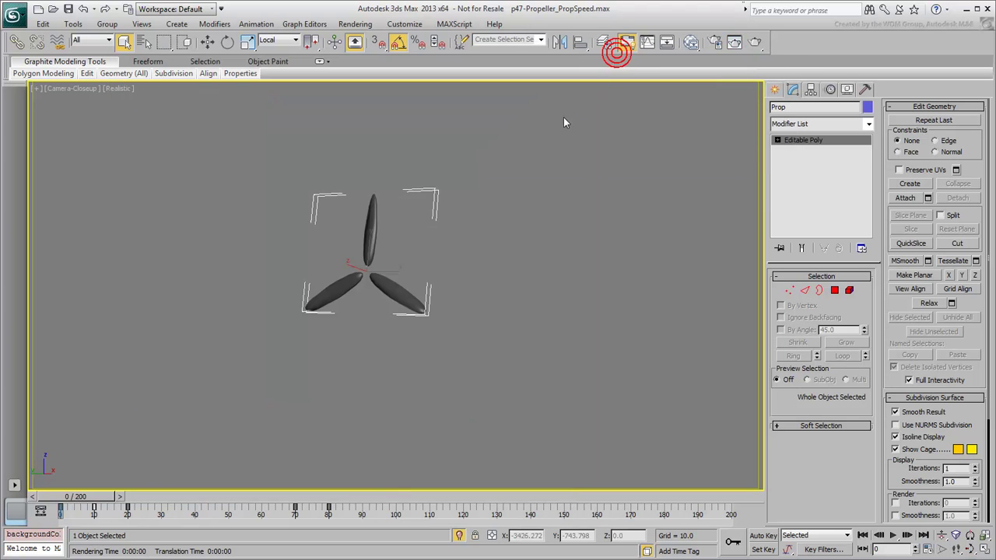
pyautogui.click(82, 88)
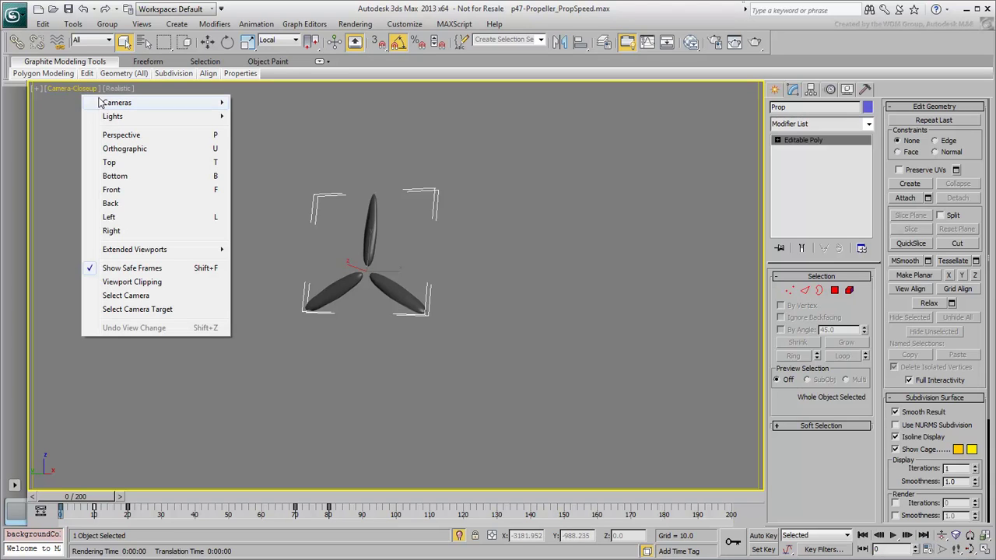
pyautogui.click(120, 137)
pyautogui.scroll(2, 410, 255)
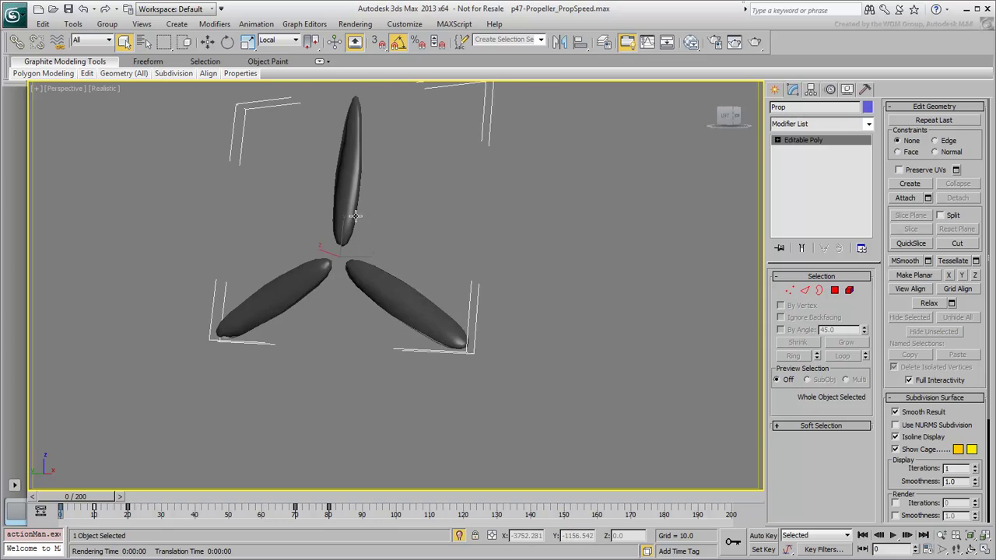
pyautogui.scroll(3, 409, 259)
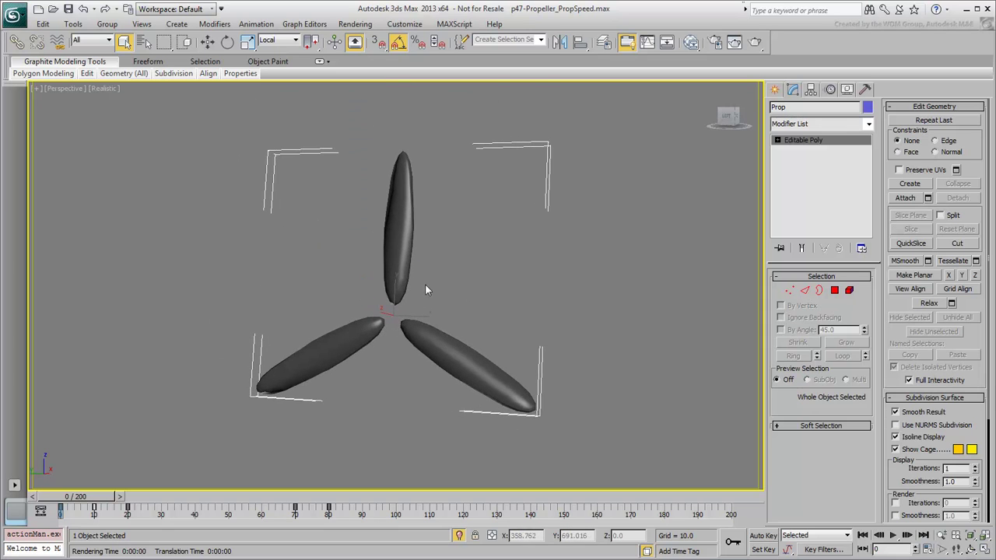
pyautogui.scroll(2, 426, 282)
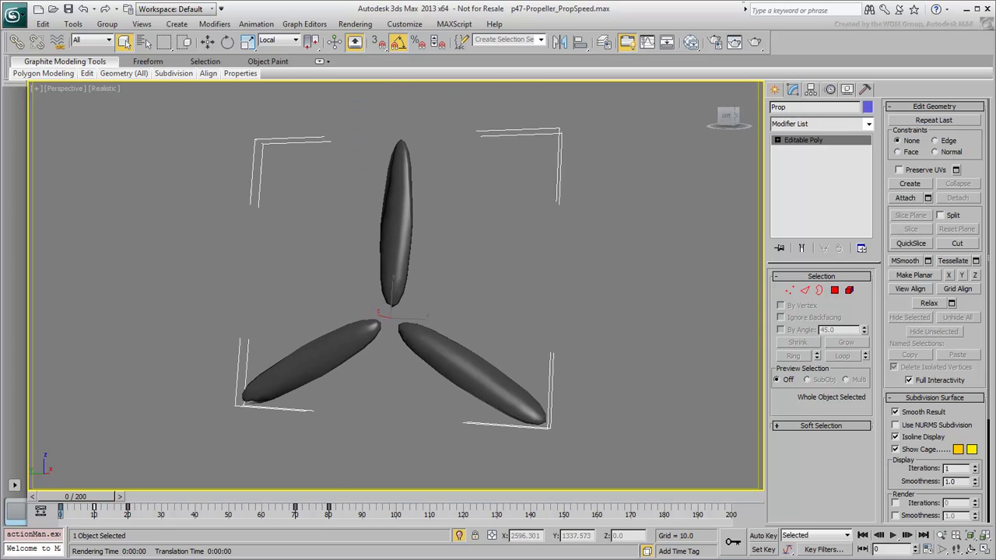
pyautogui.click(753, 43)
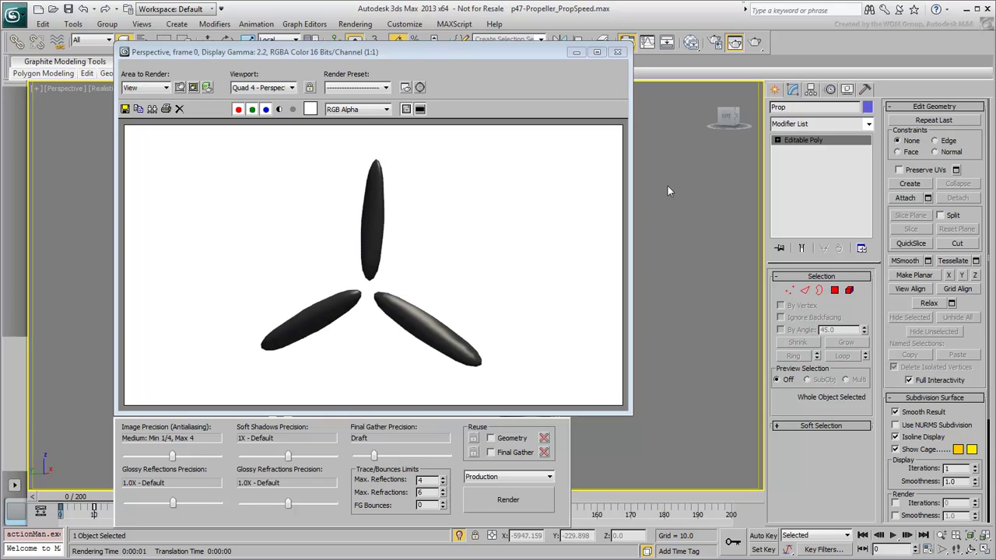
# Step: In Render Setup's Renderer tab, enable Motion Blur and uncheck Blur All Objects
pyautogui.click(715, 43)
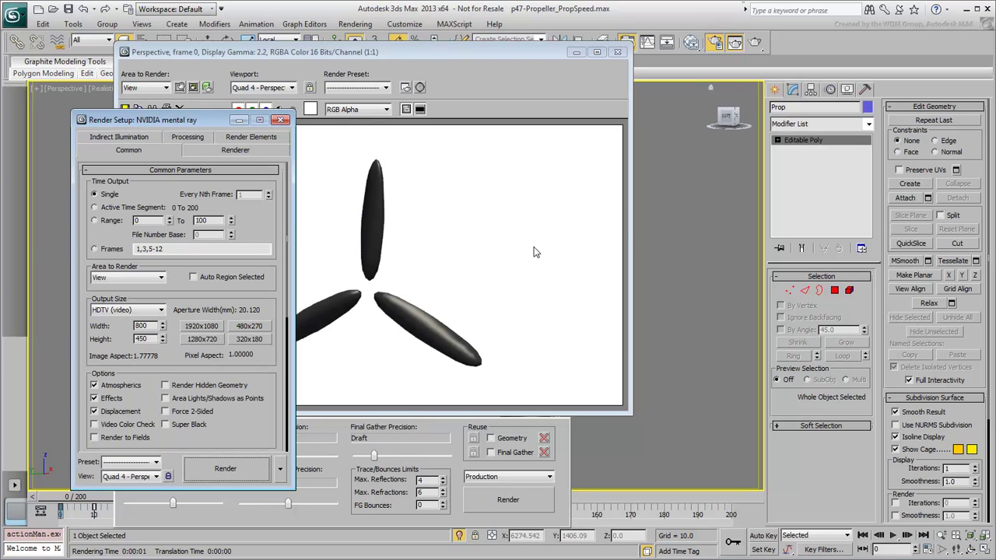
pyautogui.click(246, 155)
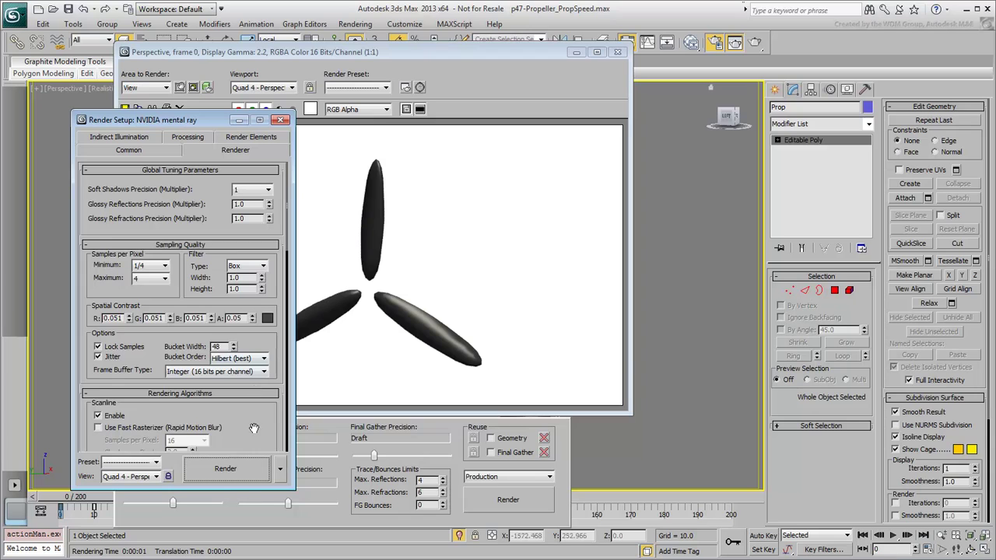
pyautogui.moveTo(254, 429); pyautogui.dragTo(273, 197)
pyautogui.scroll(-2, 273, 197)
pyautogui.scroll(-2, 273, 197)
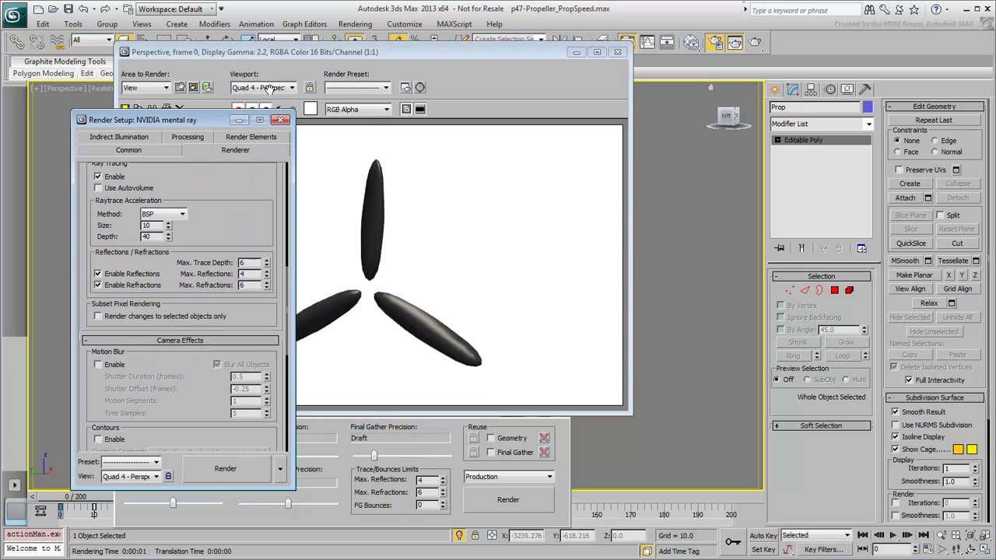
pyautogui.scroll(-2, 273, 197)
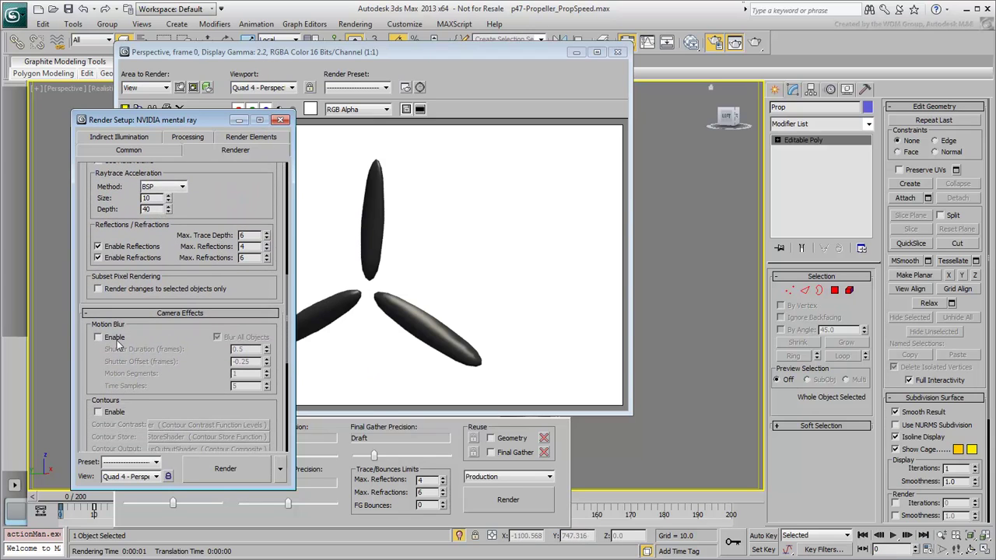
pyautogui.click(99, 337)
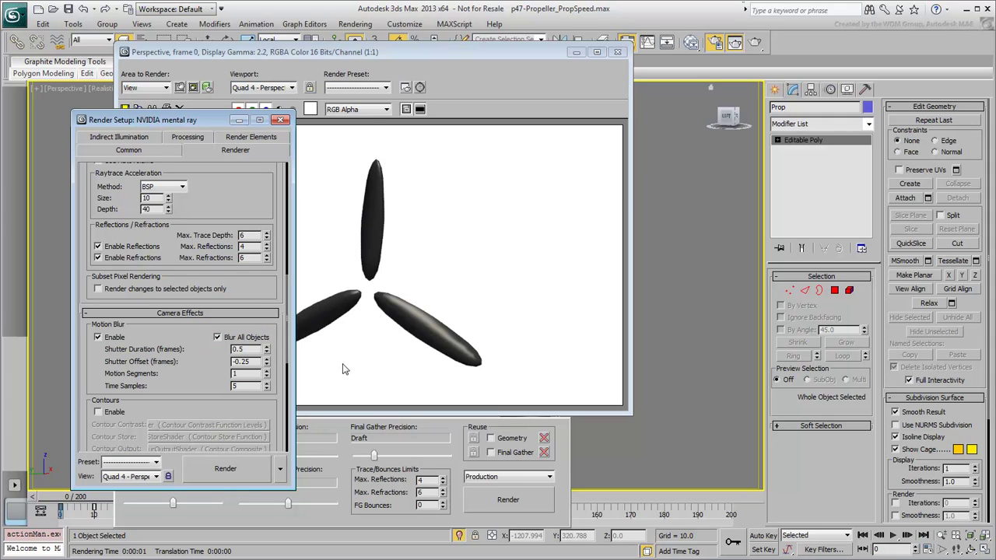
pyautogui.click(217, 337)
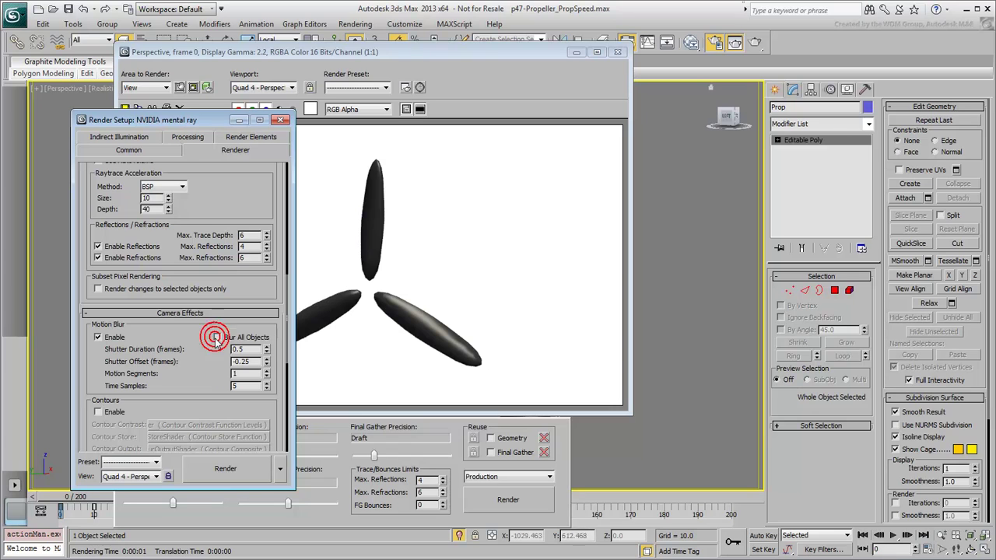
# Step: Set the propeller's Object Properties motion blur to Object
pyautogui.click(617, 51)
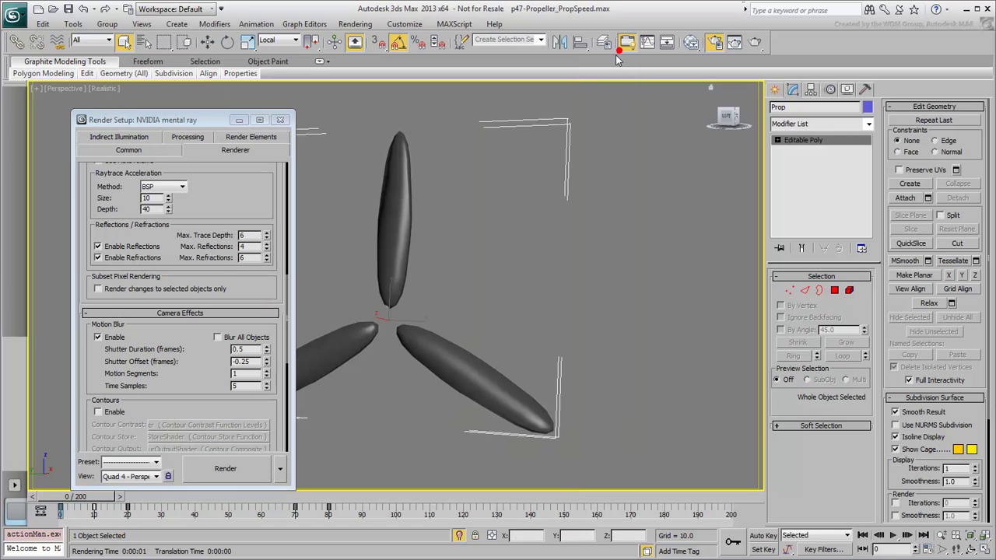
pyautogui.rightClick(392, 195)
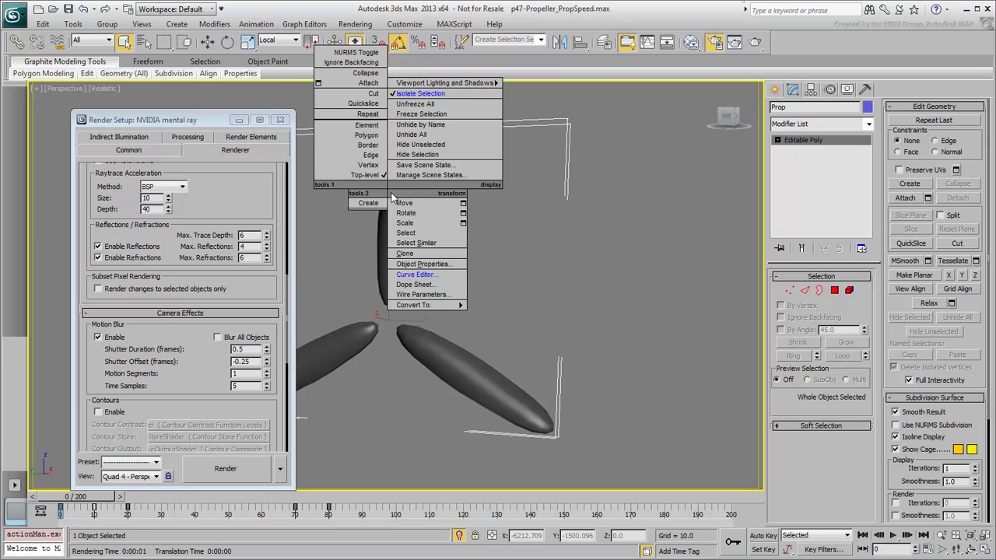
pyautogui.click(419, 265)
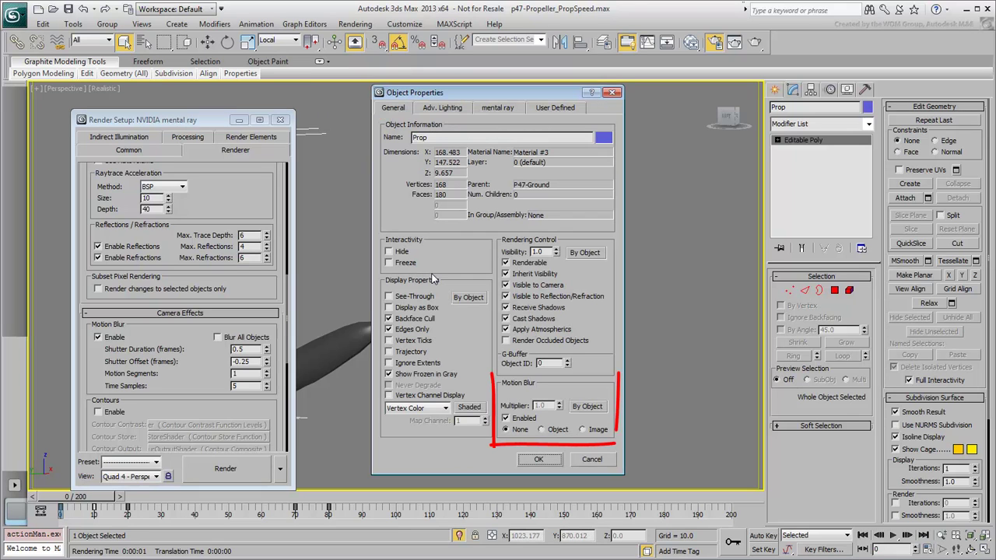
pyautogui.click(541, 430)
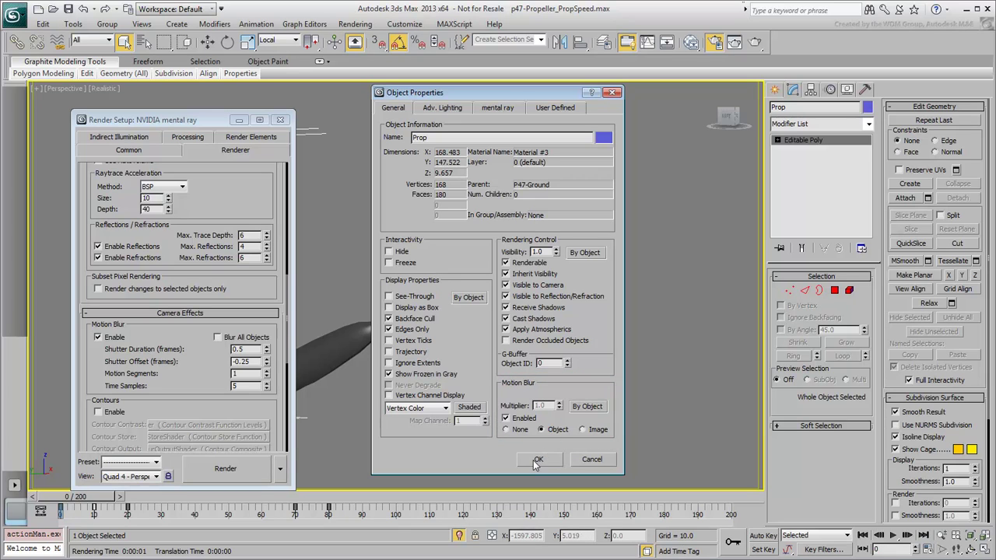
pyautogui.click(537, 461)
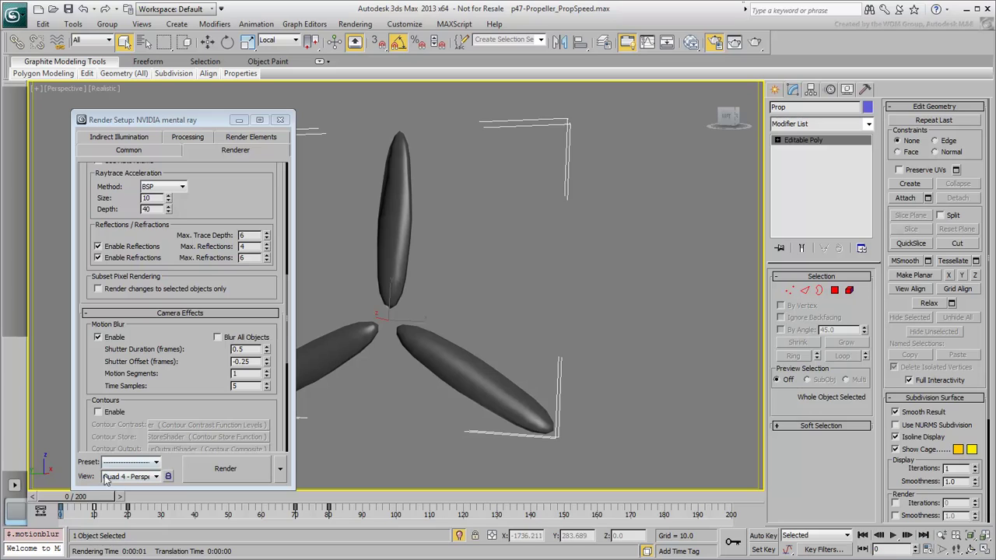
# Step: Render motion-blur test frames at frame 6 and frame 65
pyautogui.moveTo(87, 498); pyautogui.dragTo(108, 498)
pyautogui.click(225, 468)
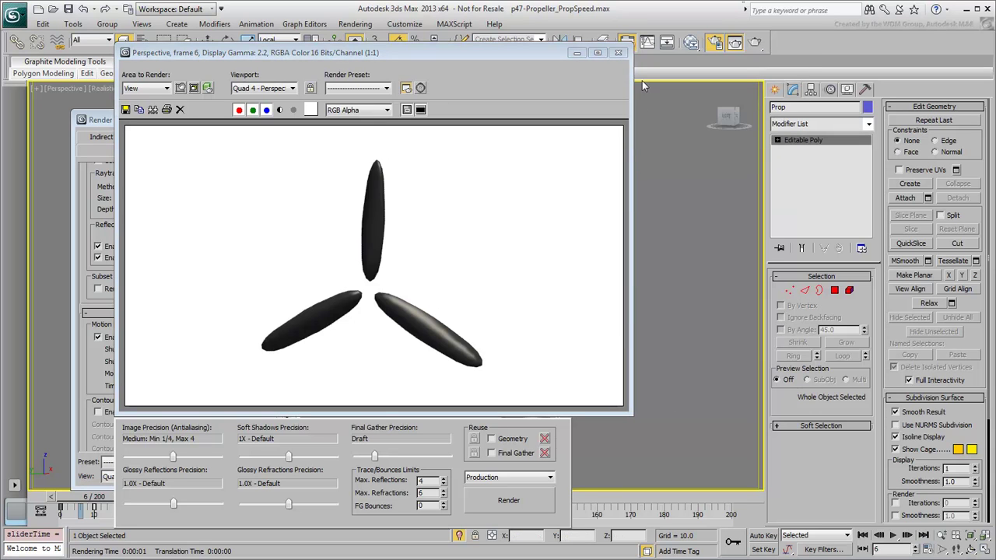
pyautogui.click(540, 55)
pyautogui.moveTo(539, 54); pyautogui.dragTo(542, 13)
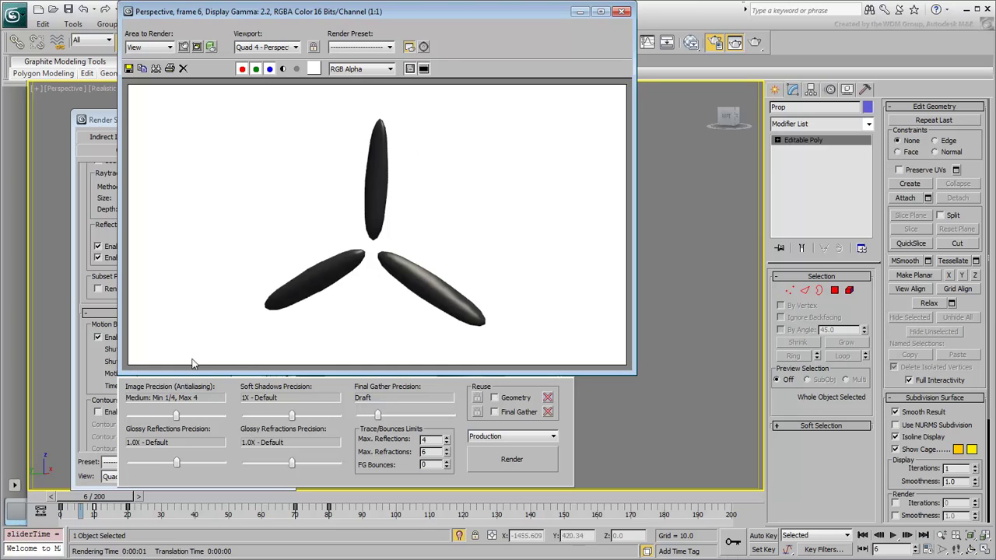
pyautogui.moveTo(98, 498); pyautogui.dragTo(280, 498)
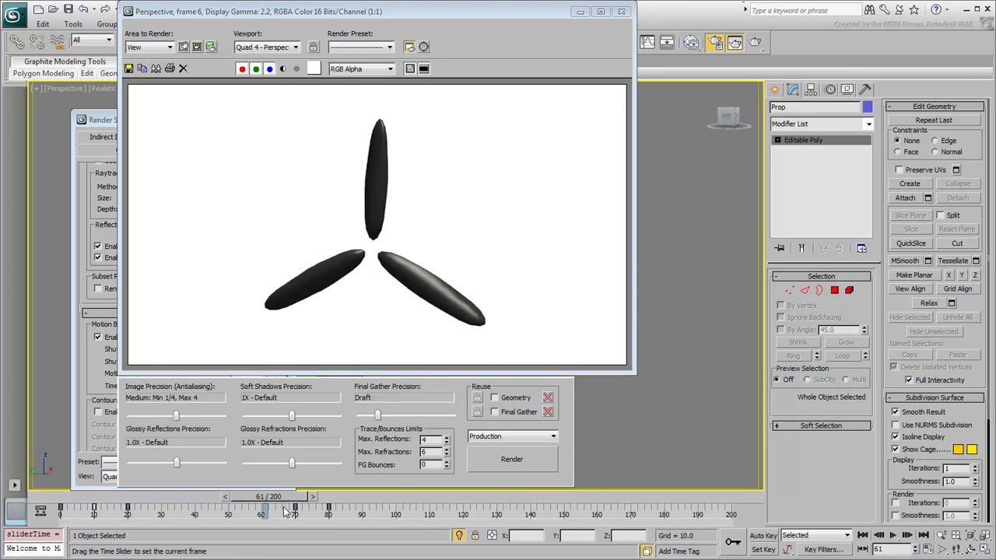
pyautogui.click(513, 460)
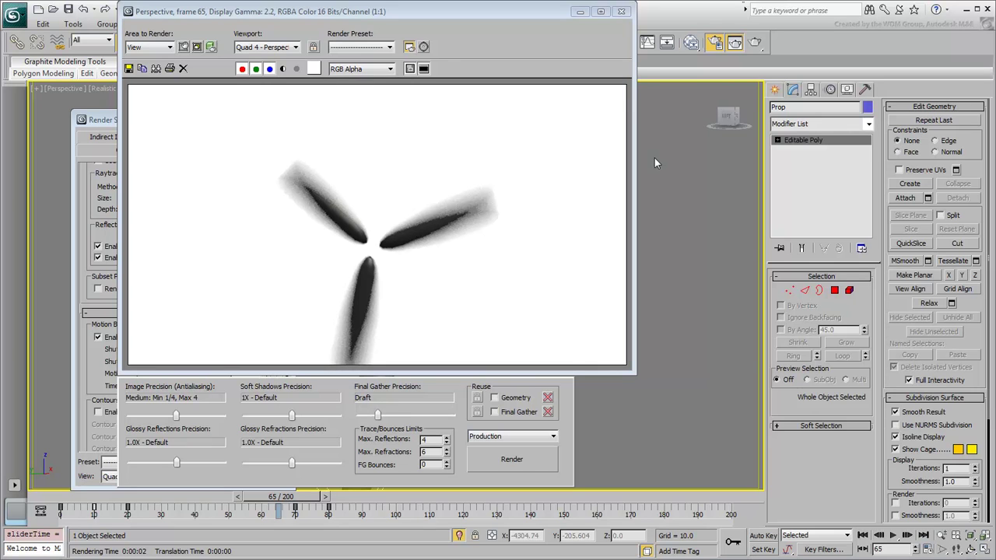
pyautogui.click(621, 11)
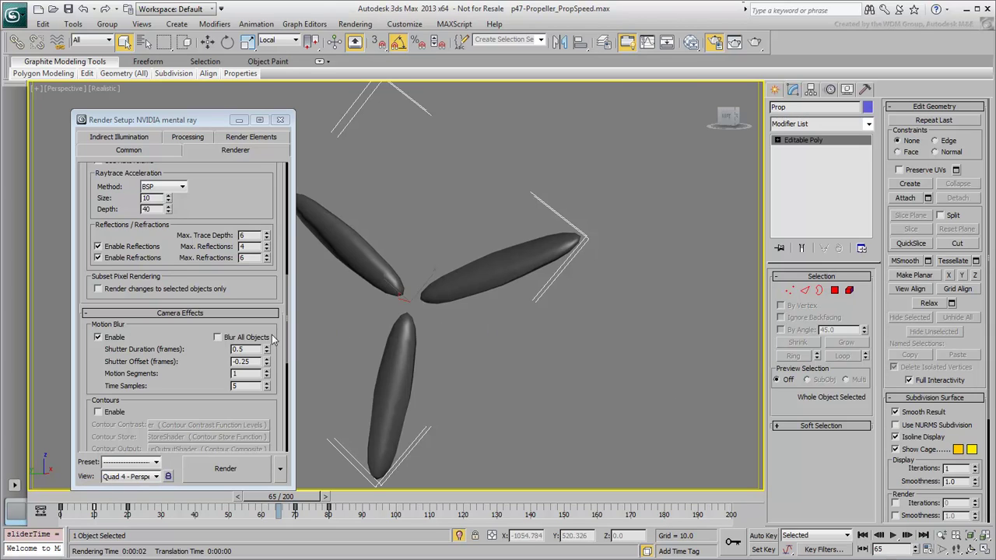
# Step: Set Shutter Duration to 1.0 frame and re-render frame 65
pyautogui.doubleClick(250, 350)
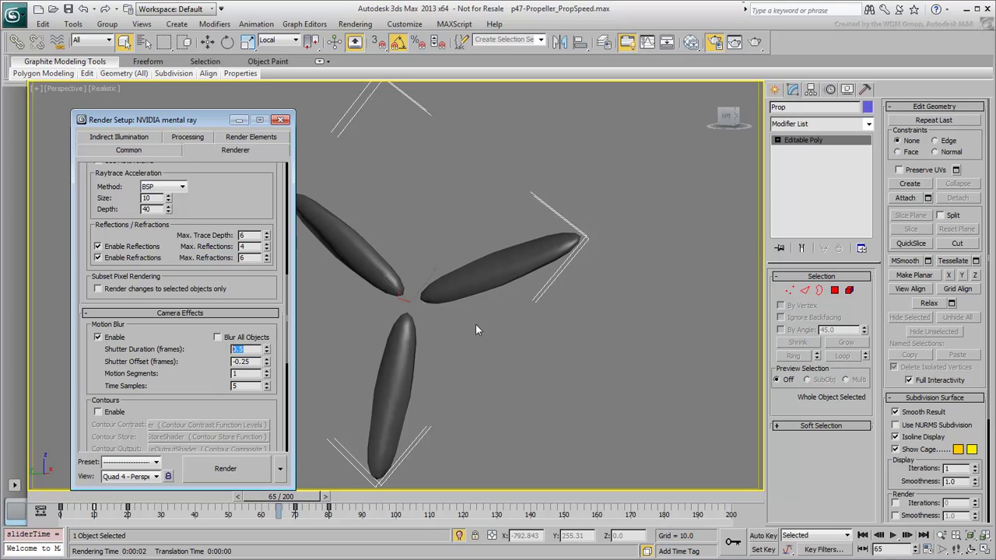
pyautogui.write('1')
pyautogui.click(227, 469)
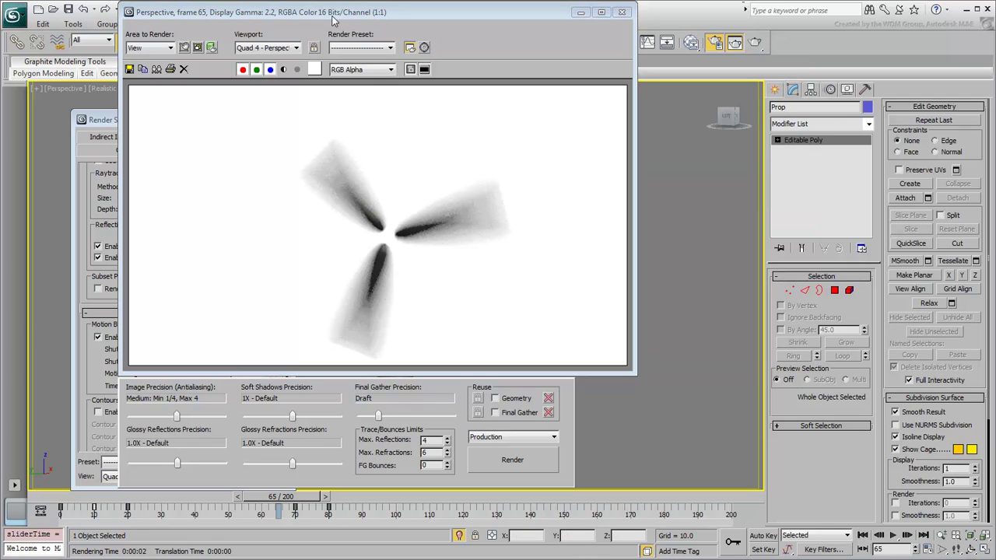
pyautogui.moveTo(335, 21)
pyautogui.mouseDown()
pyautogui.moveTo(529, 26)
pyautogui.moveTo(513, 28)
pyautogui.mouseUp()
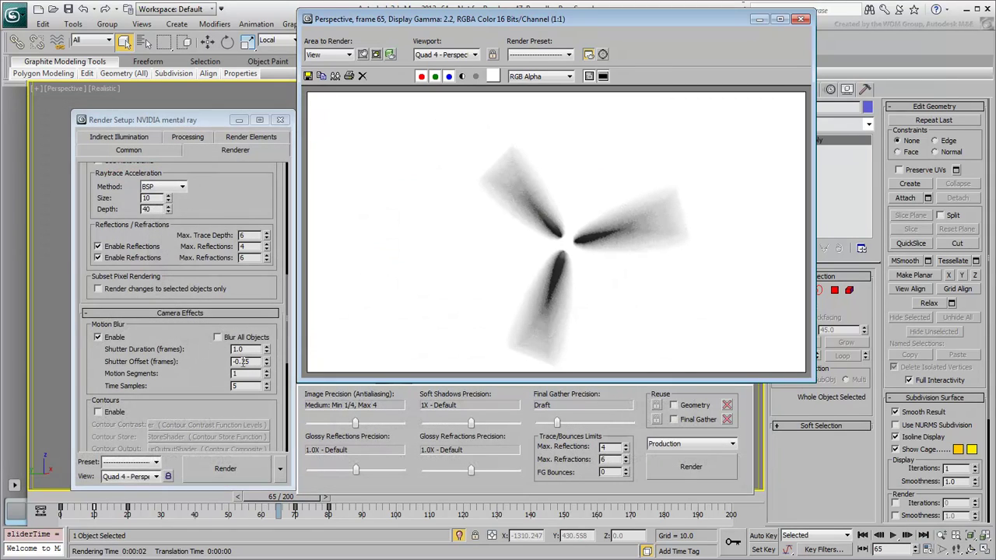
# Step: Change Shutter Offset to -0.5 and re-render frame 65
pyautogui.moveTo(252, 362); pyautogui.dragTo(240, 362)
pyautogui.write('5')
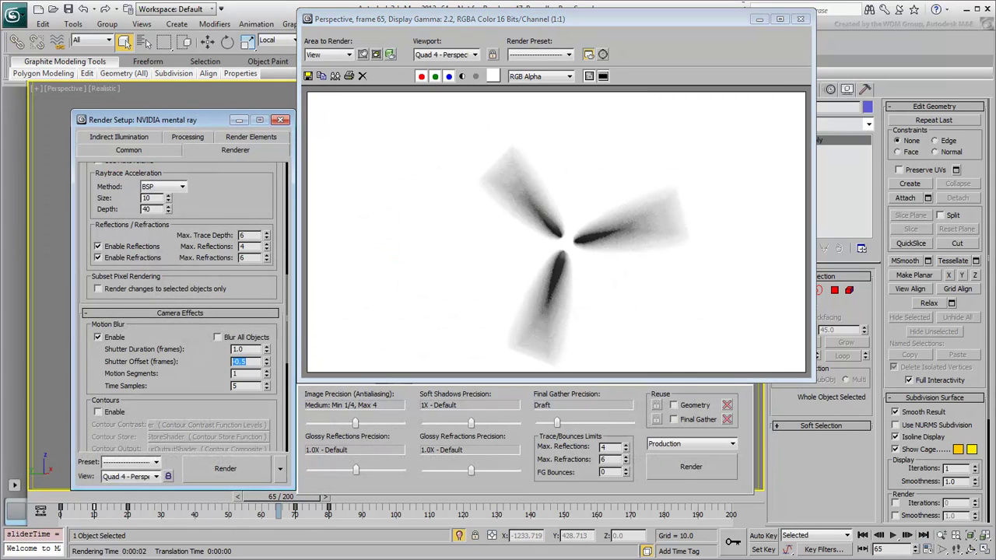
pyautogui.click(225, 469)
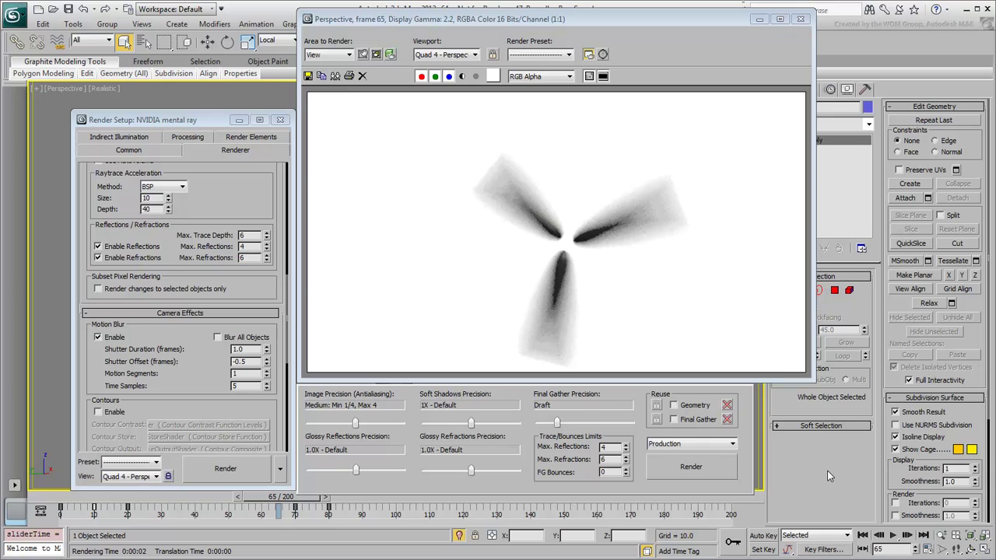
# Step: Set Time Samples to 32 and Motion Segments to 10, re-rendering after each
pyautogui.doubleClick(250, 386)
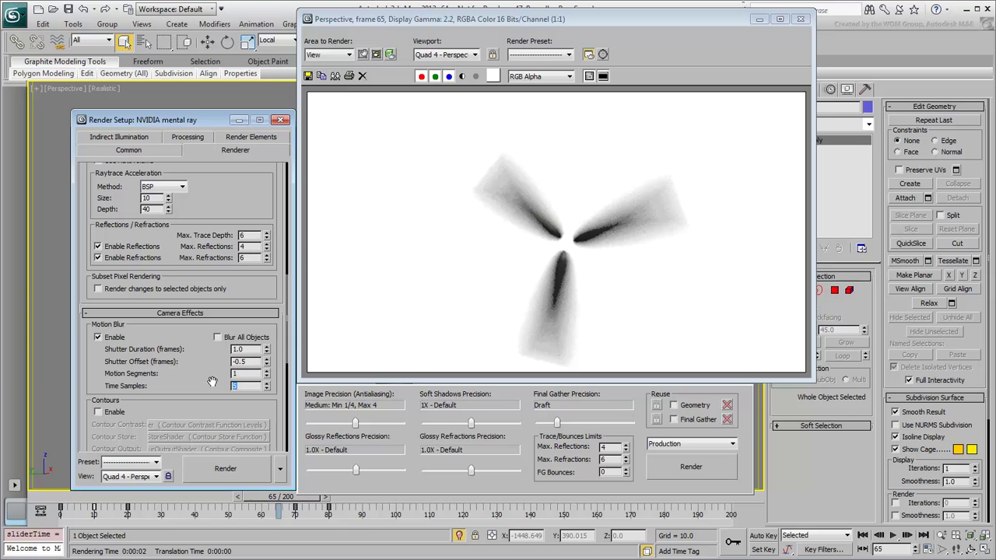
pyautogui.write('32')
pyautogui.click(225, 468)
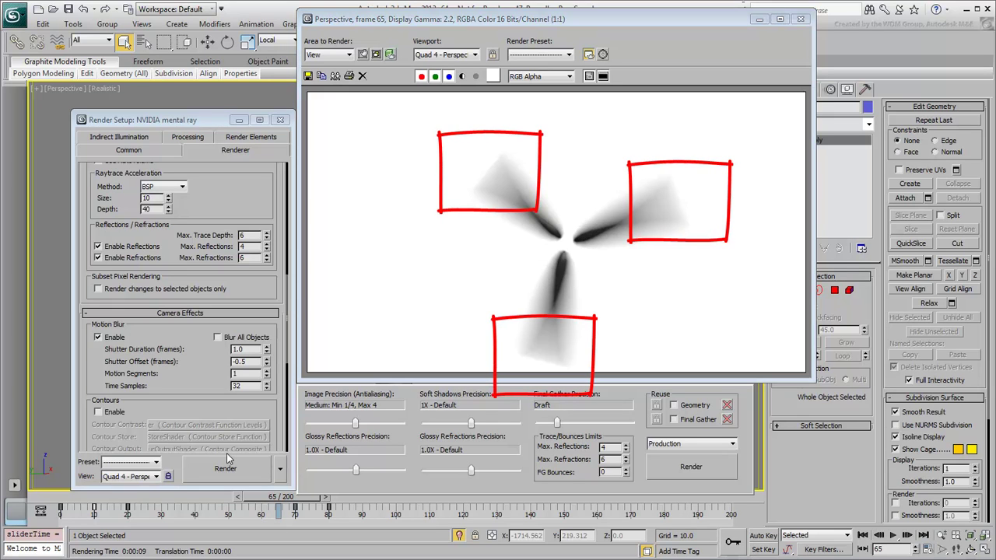
pyautogui.click(245, 375)
pyautogui.write('0')
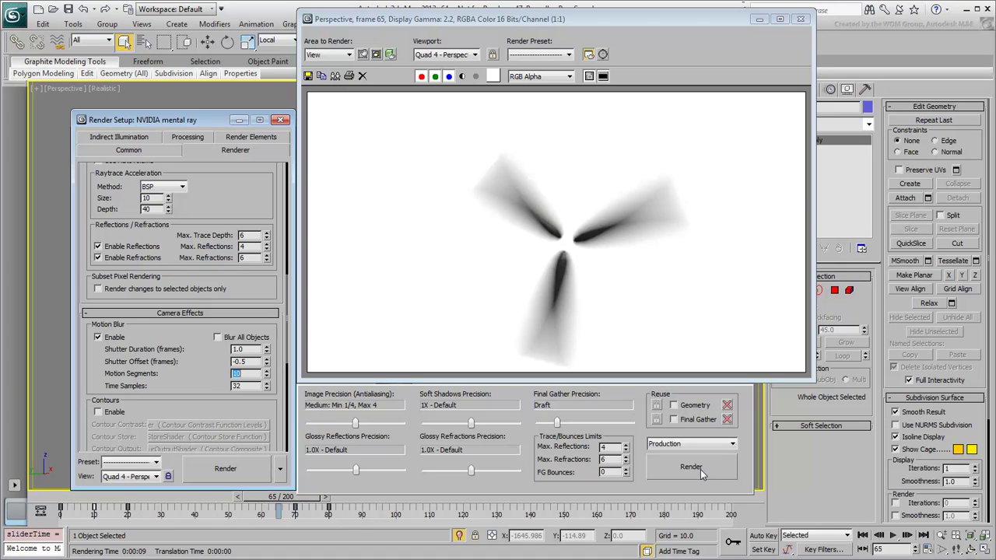
pyautogui.click(730, 469)
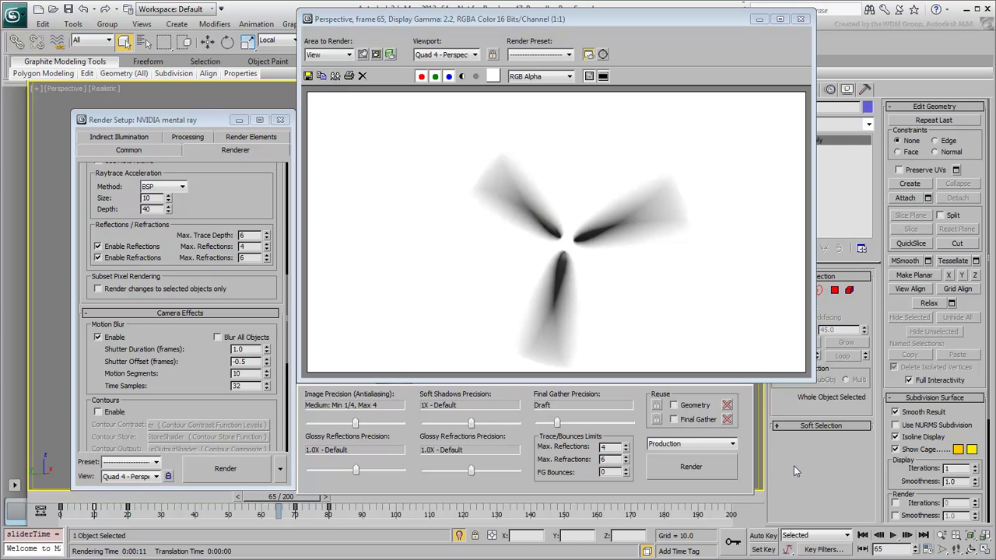
# Step: Render frame 65 of the full scene through the Camera-Closeup view
pyautogui.click(604, 54)
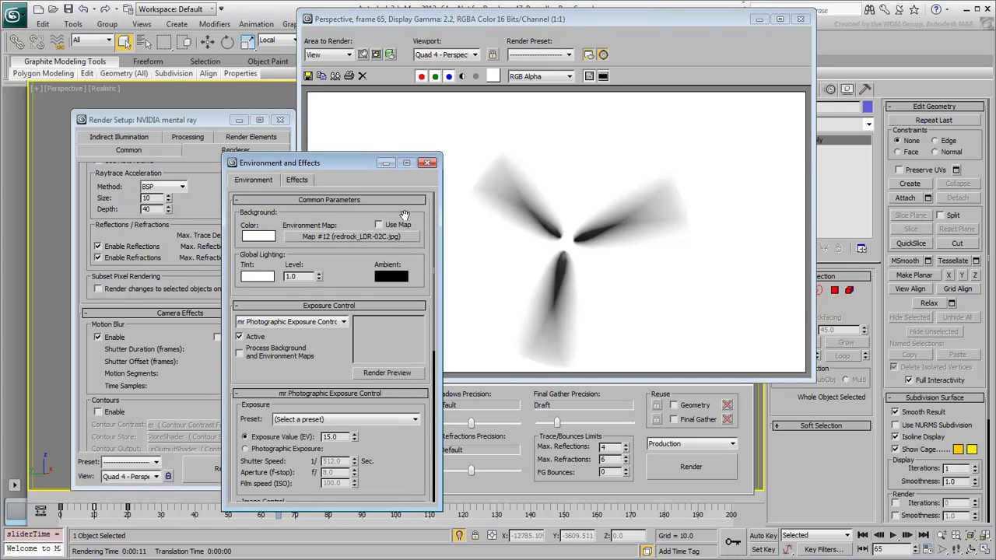
pyautogui.click(428, 163)
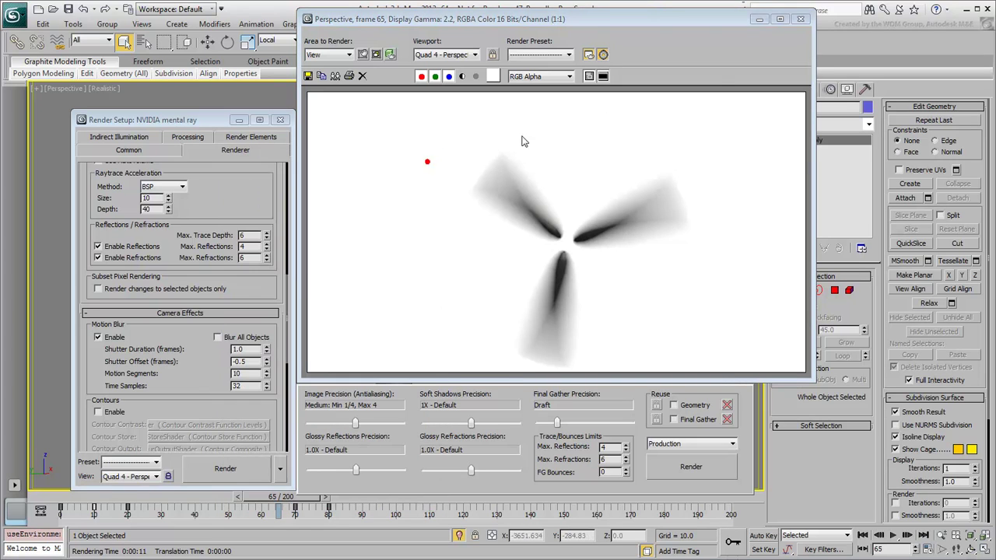
pyautogui.click(803, 20)
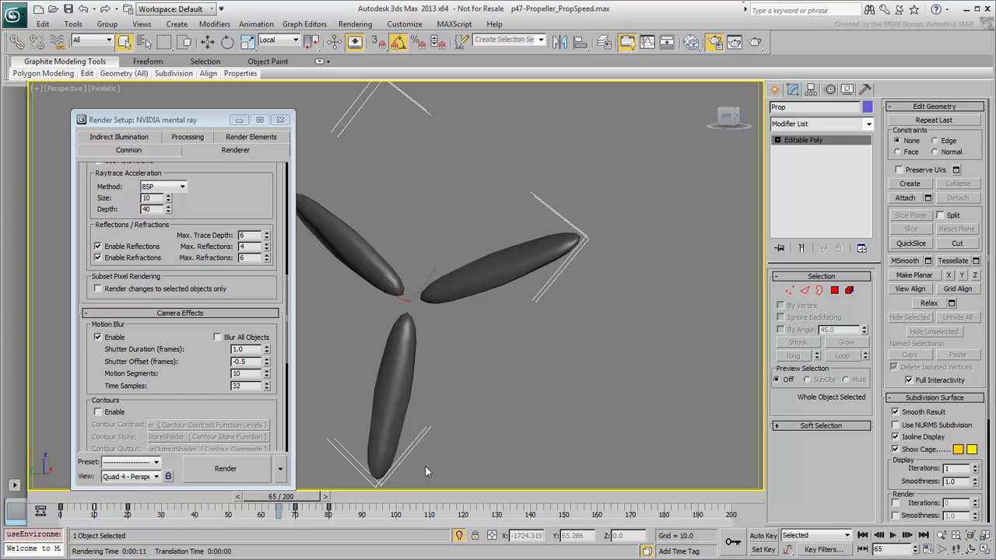
pyautogui.press('c')
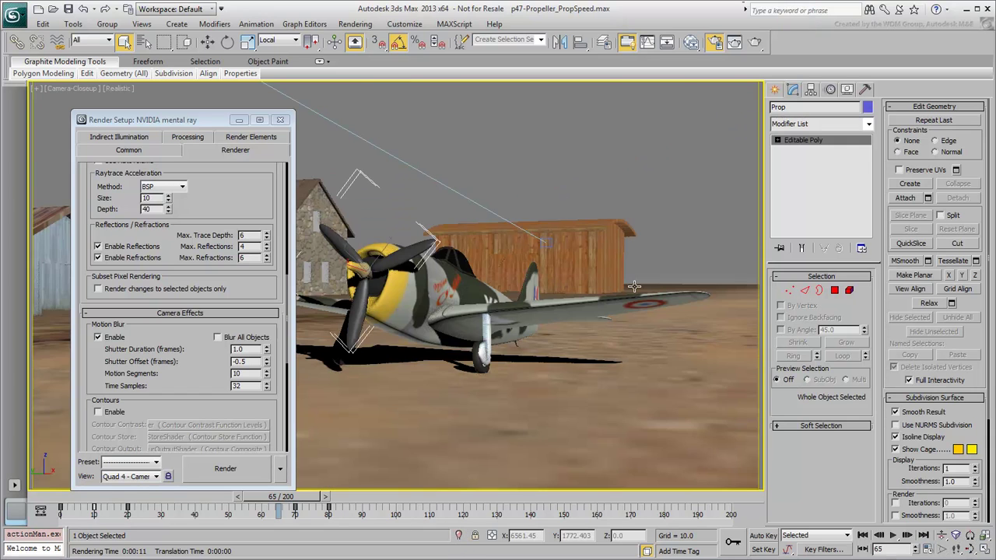
pyautogui.click(755, 42)
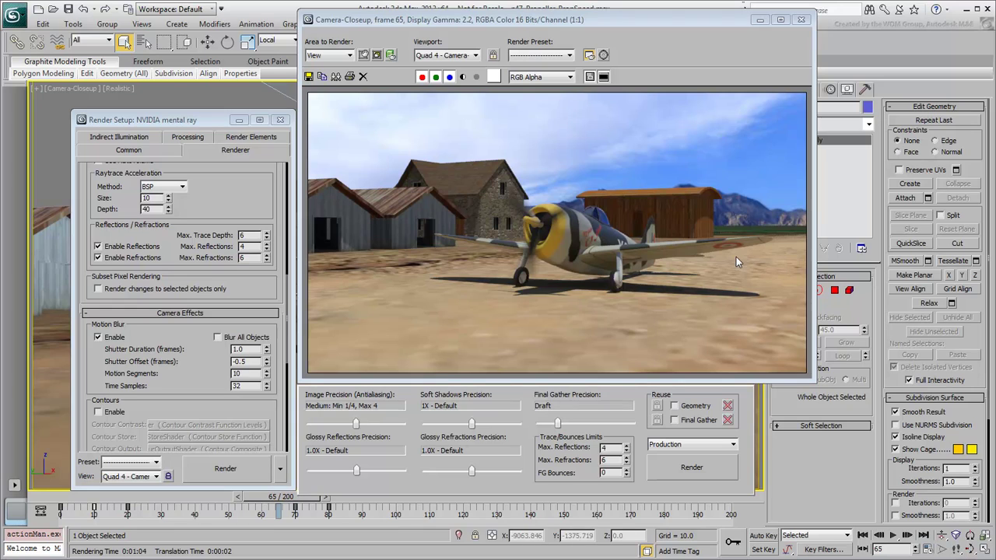
# Step: Re-render with Blur All Objects enabled, then switch Blur All Objects back off
pyautogui.click(218, 337)
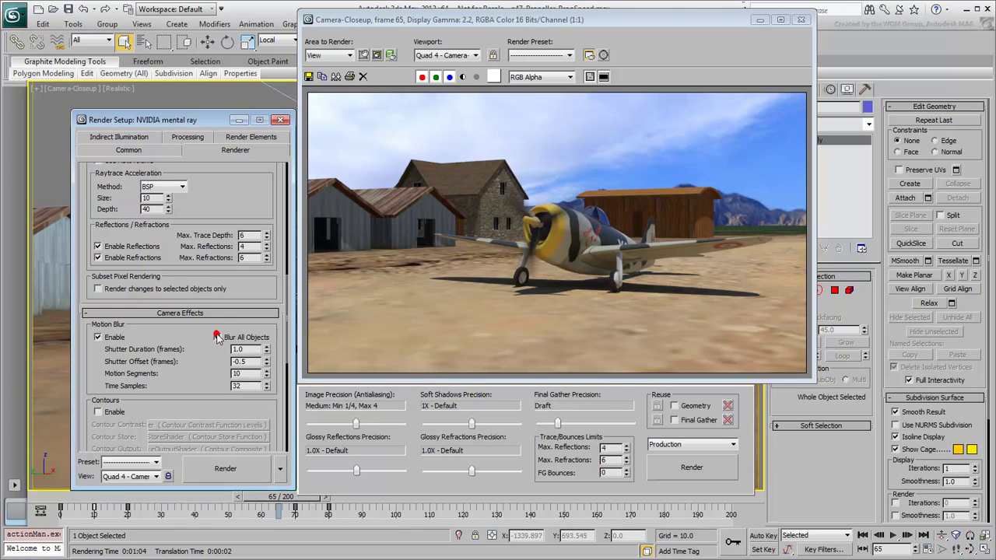
pyautogui.click(692, 468)
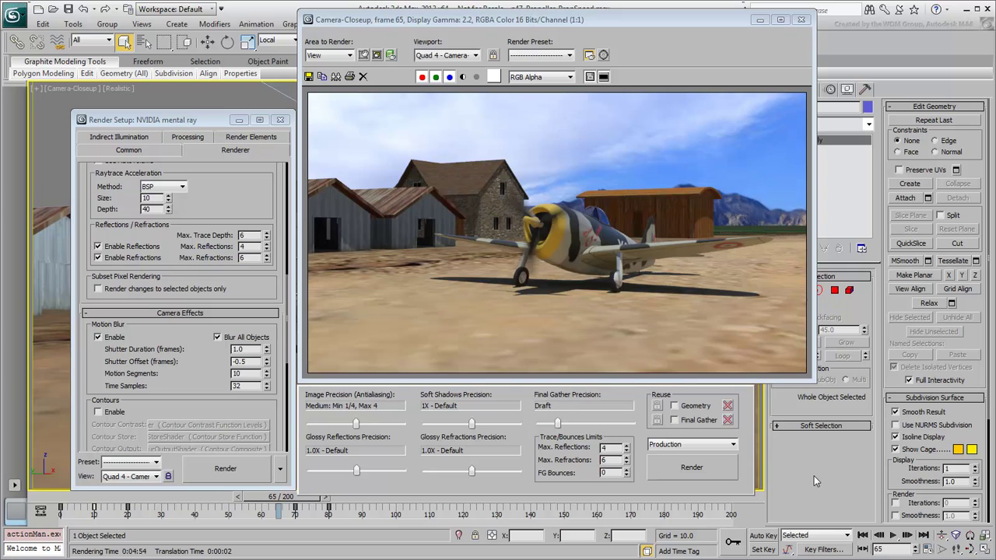
pyautogui.click(218, 337)
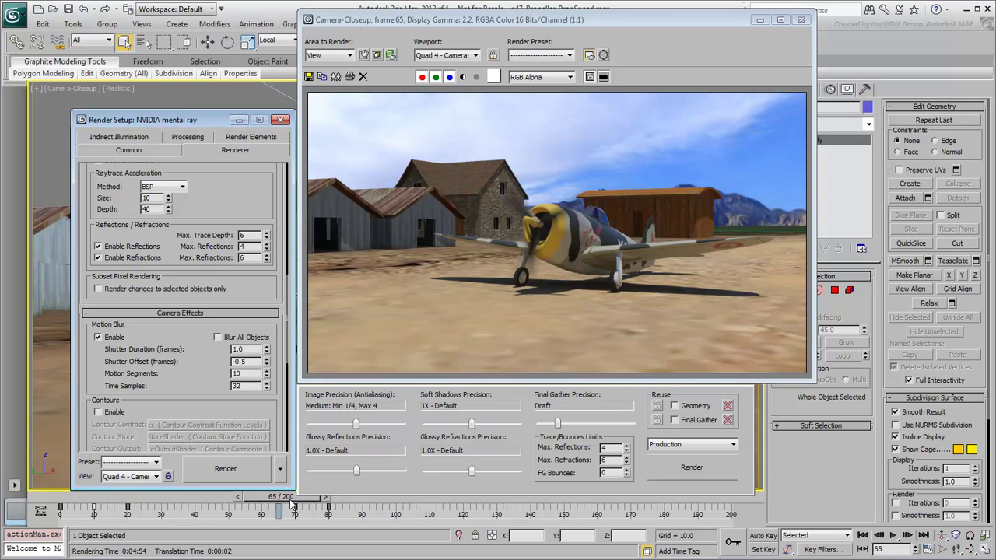
# Step: Render the close-up camera view at frame 90
pyautogui.moveTo(294, 499); pyautogui.dragTo(362, 498)
pyautogui.moveTo(537, 23); pyautogui.dragTo(536, 16)
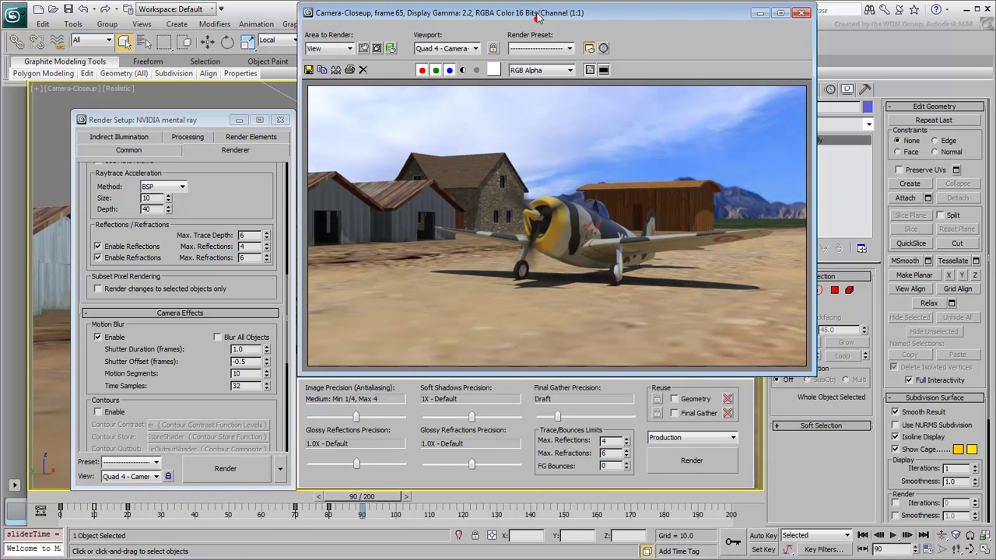
pyautogui.click(686, 461)
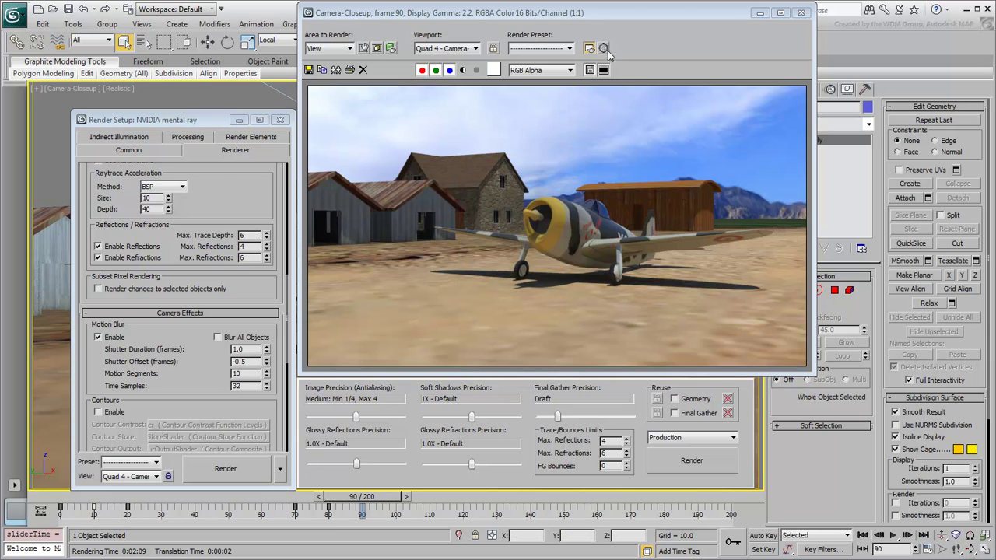
# Step: Turn off Use Map for the environment background
pyautogui.press('8')
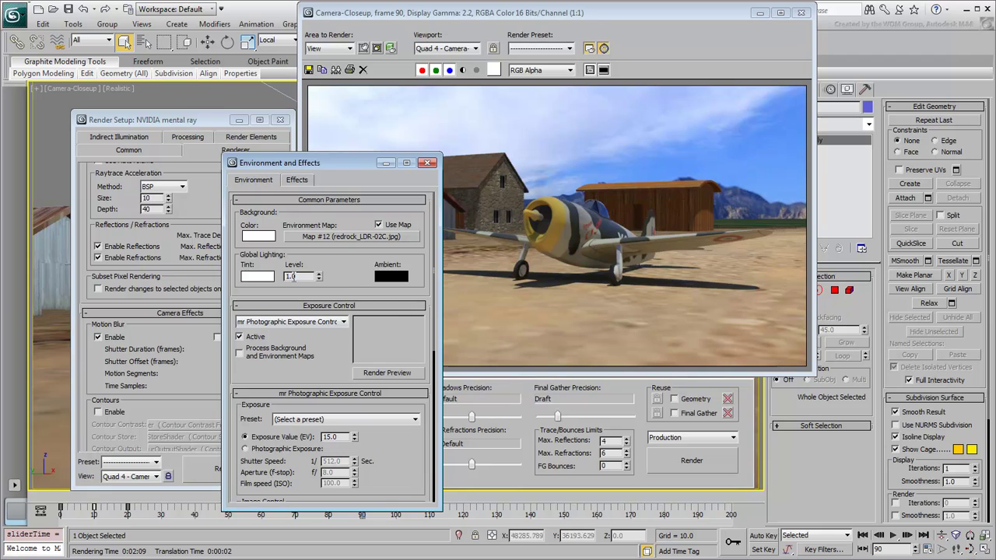
pyautogui.click(379, 225)
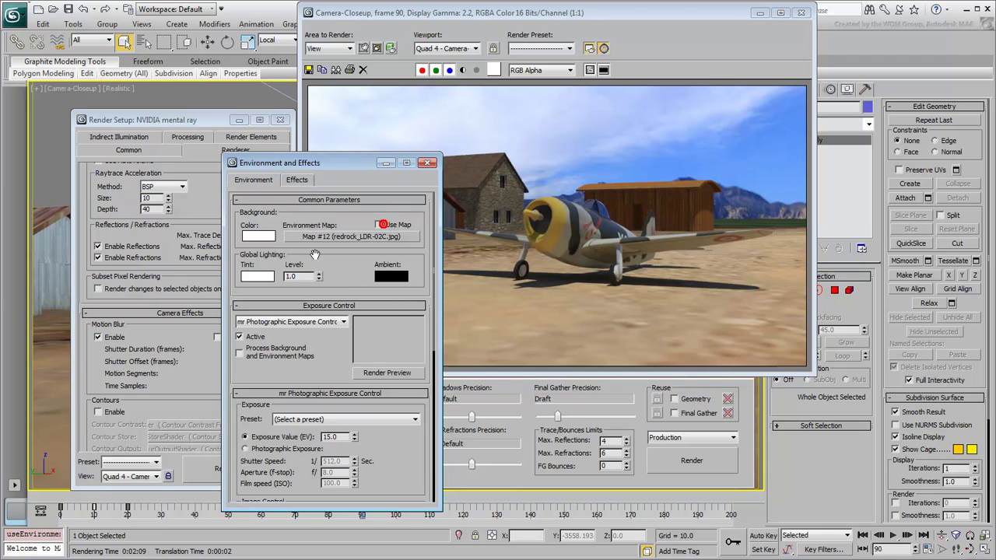
pyautogui.click(426, 162)
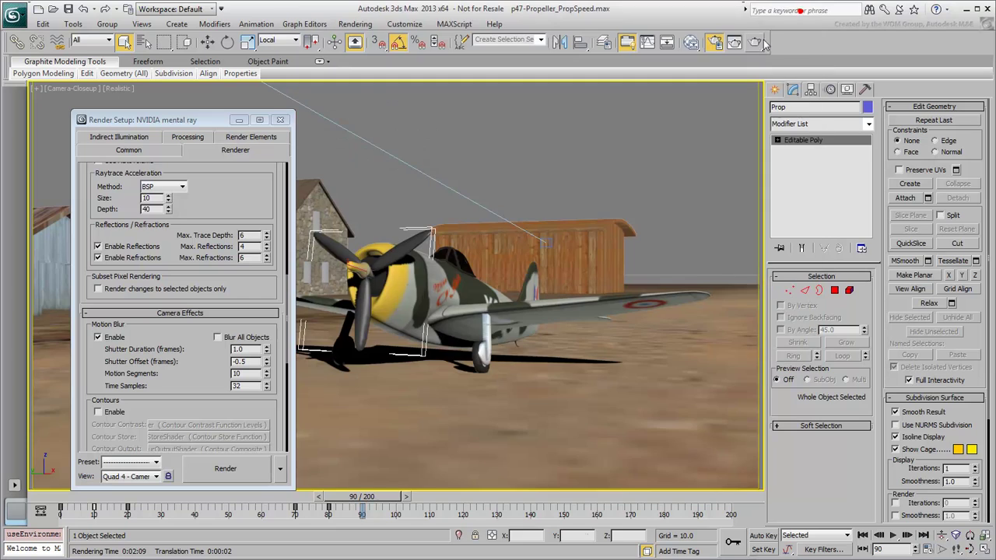
pyautogui.click(801, 13)
# Step: Isolate the propeller and render it on the plain background
pyautogui.rightClick(411, 246)
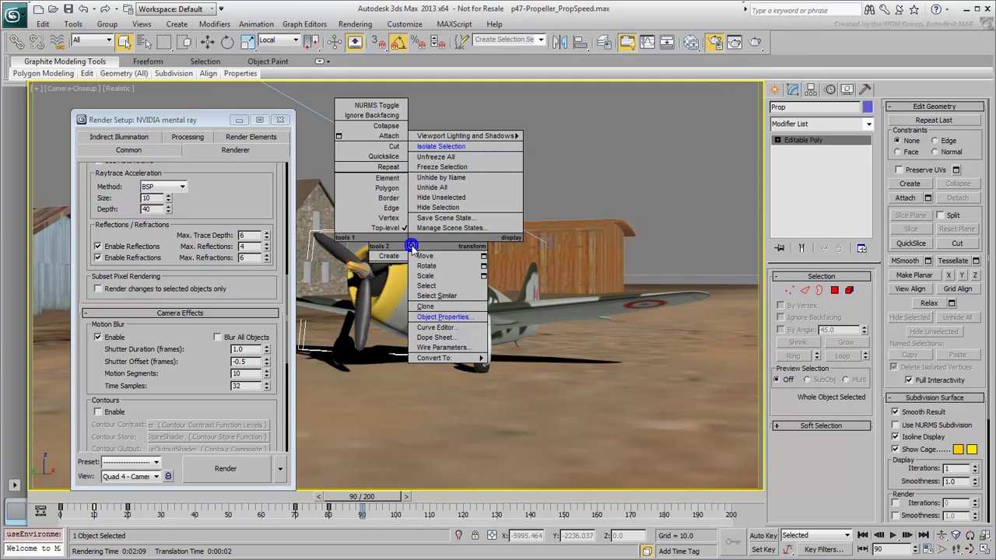
pyautogui.click(453, 148)
pyautogui.click(227, 468)
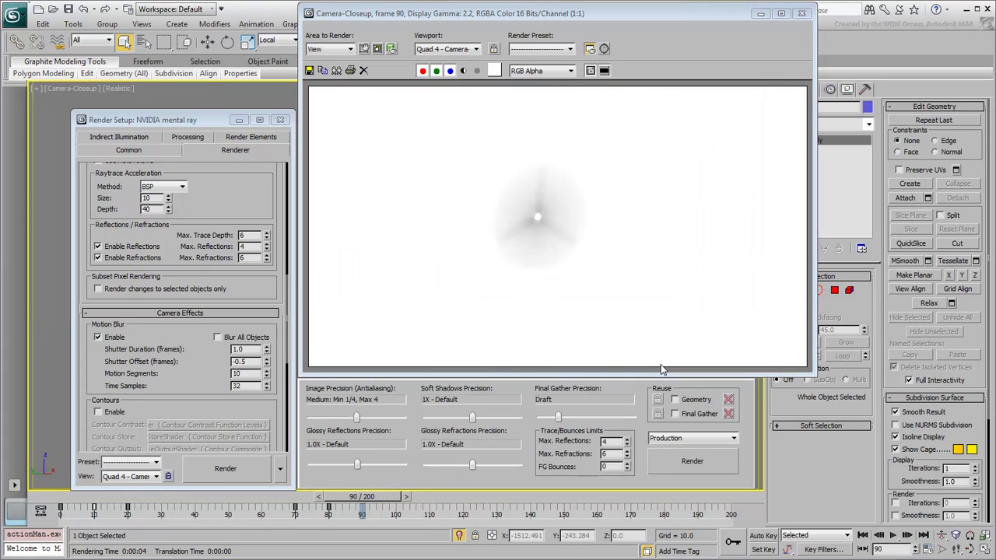
# Step: Set motion blur shutter duration 0.3 and offset -0.15, then re-render the propeller
pyautogui.click(267, 352)
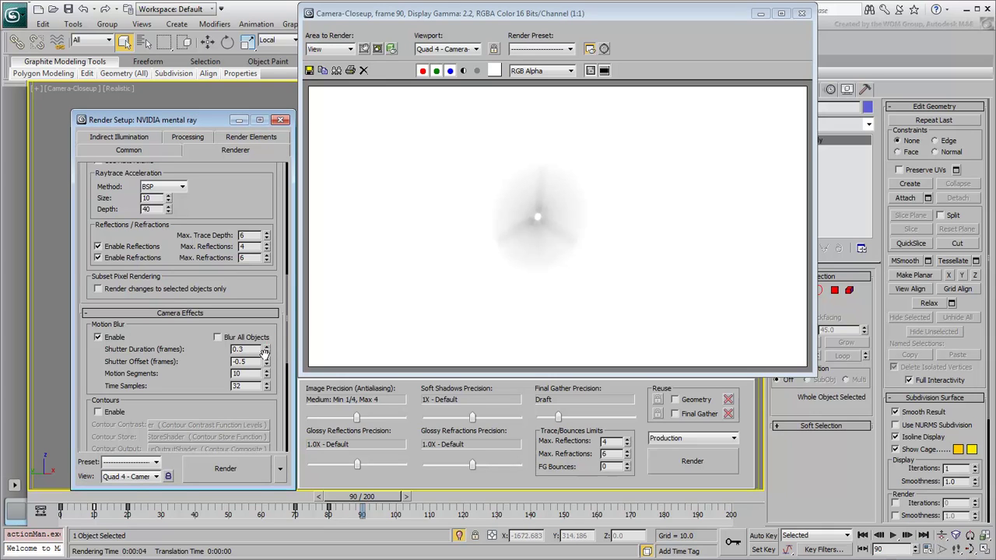
pyautogui.click(267, 364)
pyautogui.doubleClick(242, 362)
pyautogui.write('-0.15')
pyautogui.press('Return')
pyautogui.click(225, 469)
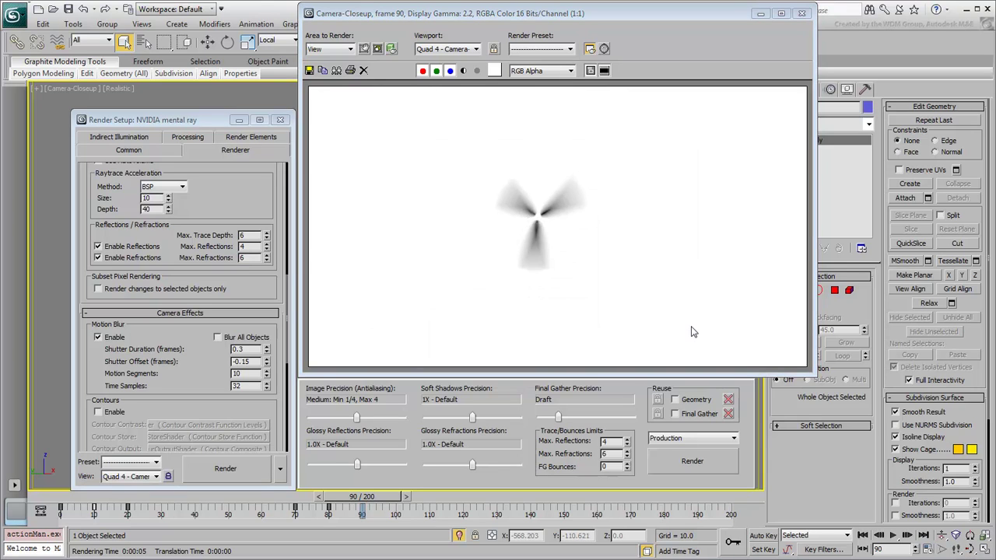
pyautogui.click(801, 14)
# Step: Exit isolation and select the P47_InFlight named set, unhiding and unfreezing its objects
pyautogui.click(281, 119)
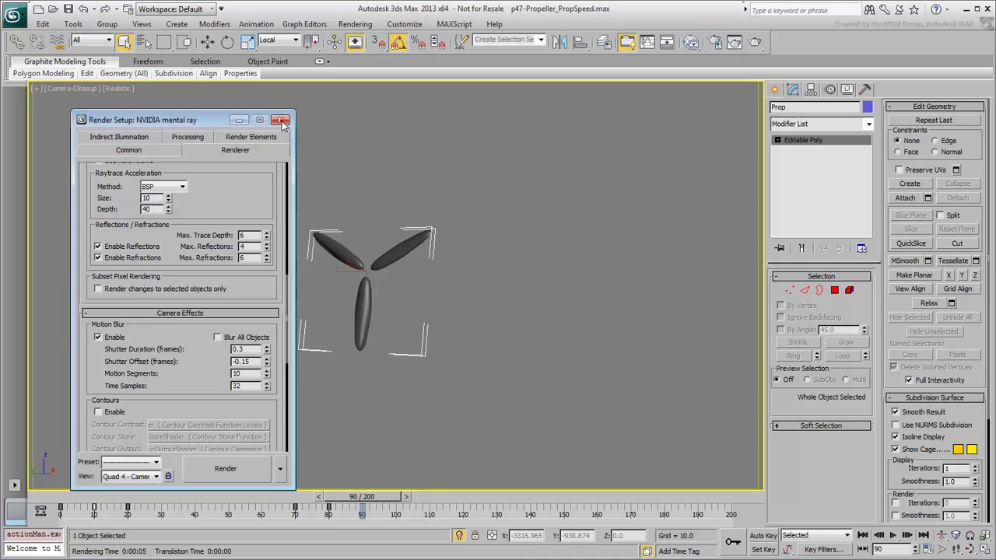
pyautogui.click(574, 320)
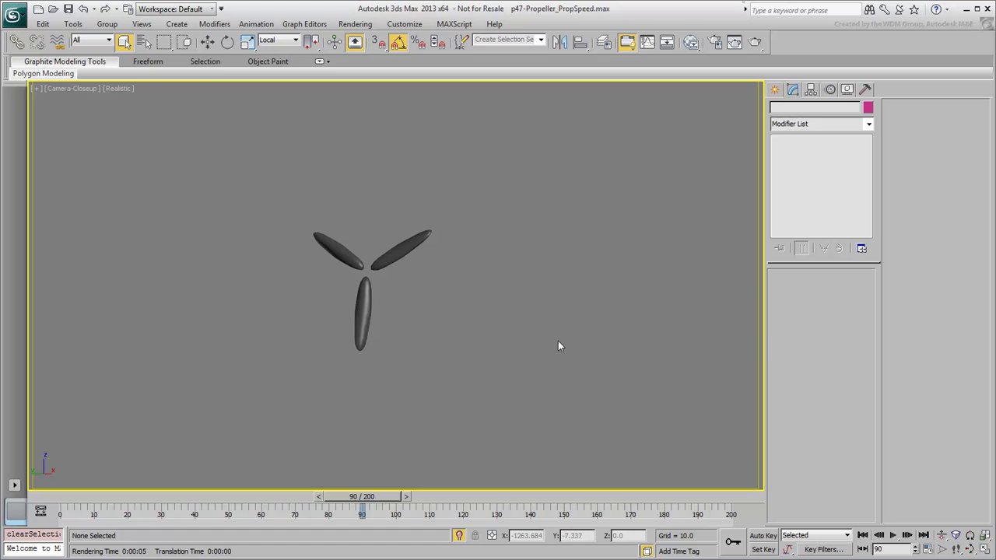
pyautogui.press('p')
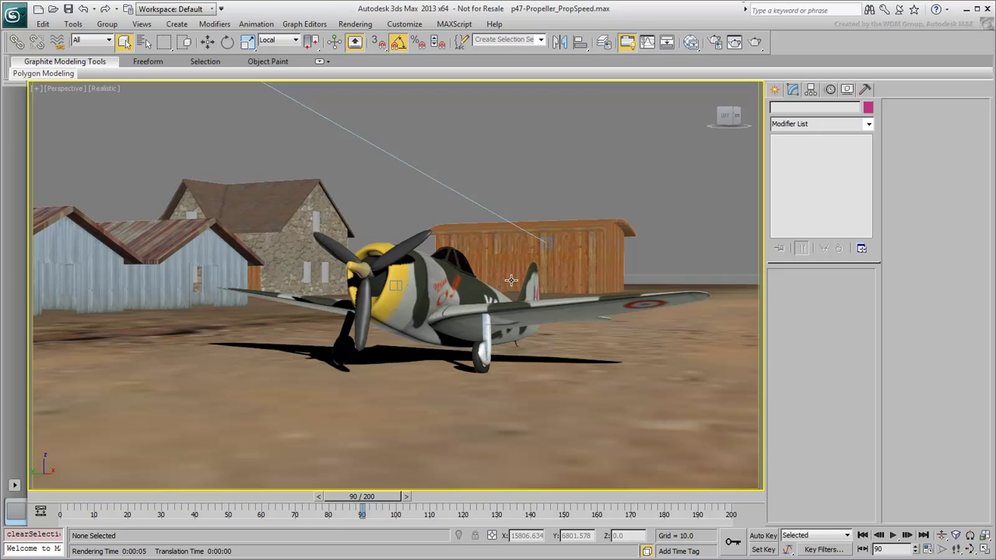
pyautogui.click(539, 40)
pyautogui.click(505, 76)
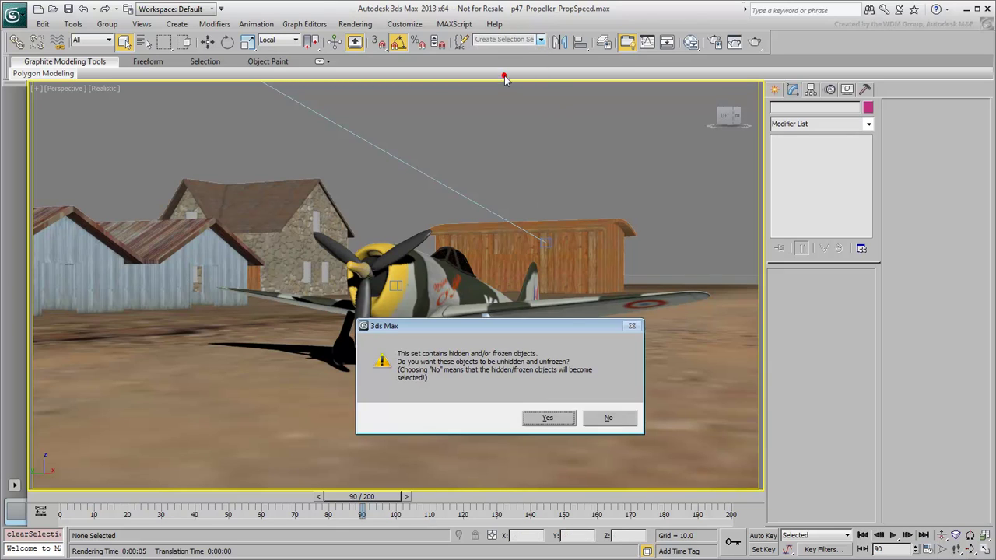
pyautogui.click(547, 417)
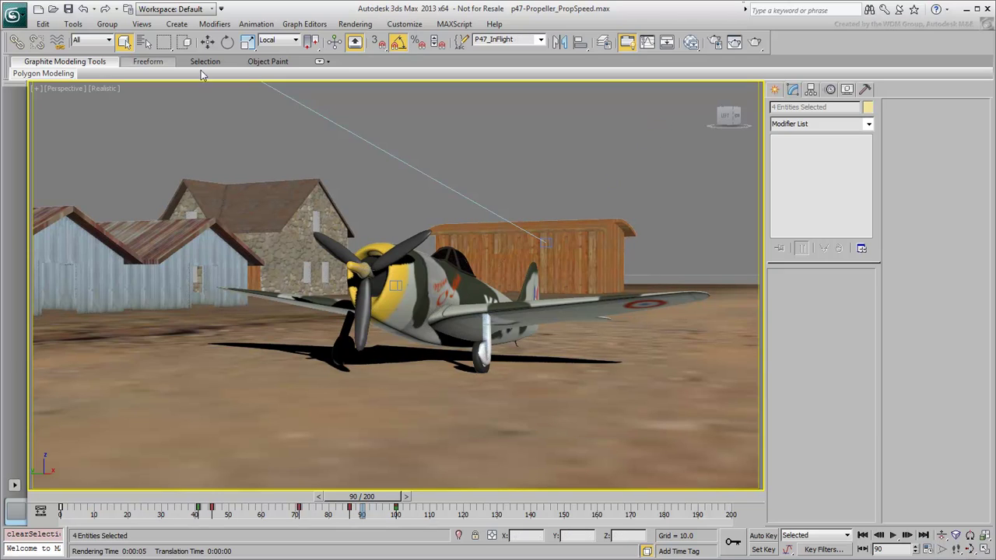
# Step: View the plane through Camera-Fly and scrub the animation back to frame 20
pyautogui.click(54, 88)
pyautogui.moveTo(88, 103)
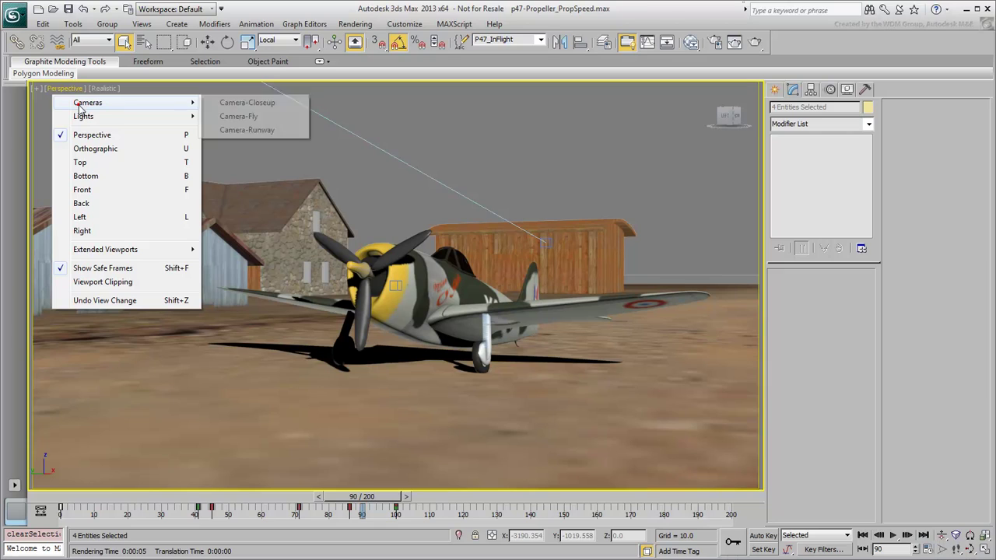
pyautogui.click(250, 117)
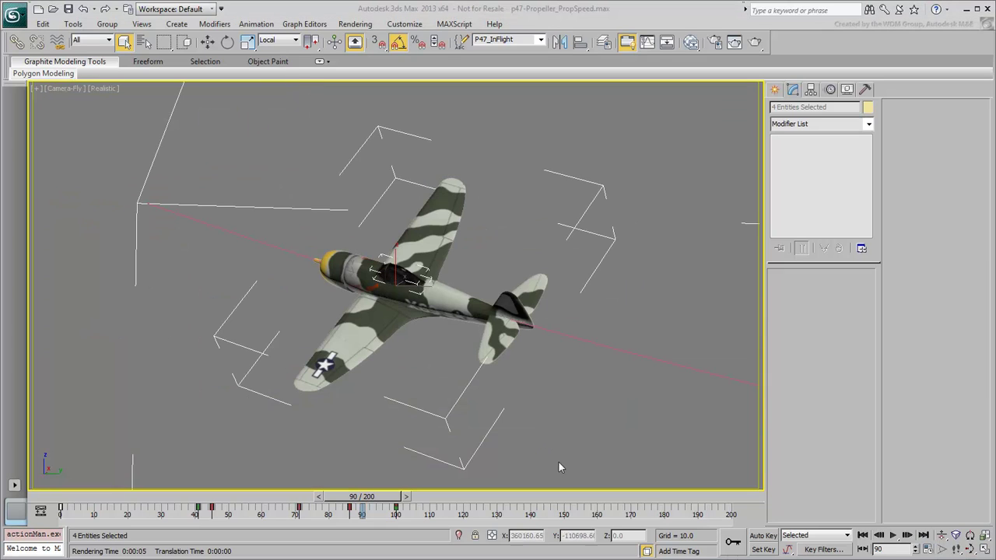
pyautogui.moveTo(362, 496)
pyautogui.mouseDown()
pyautogui.moveTo(70, 498)
pyautogui.moveTo(389, 514)
pyautogui.moveTo(138, 510)
pyautogui.mouseUp()
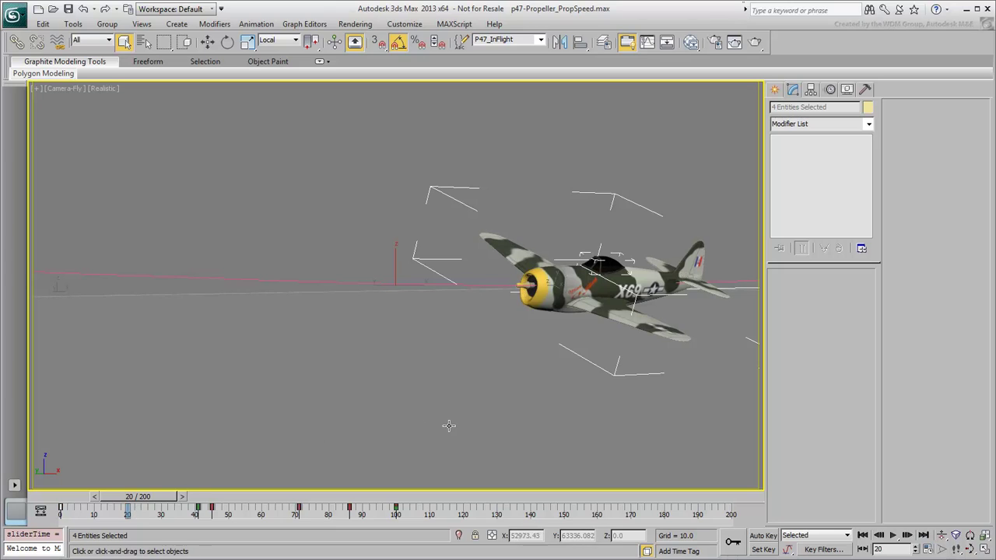